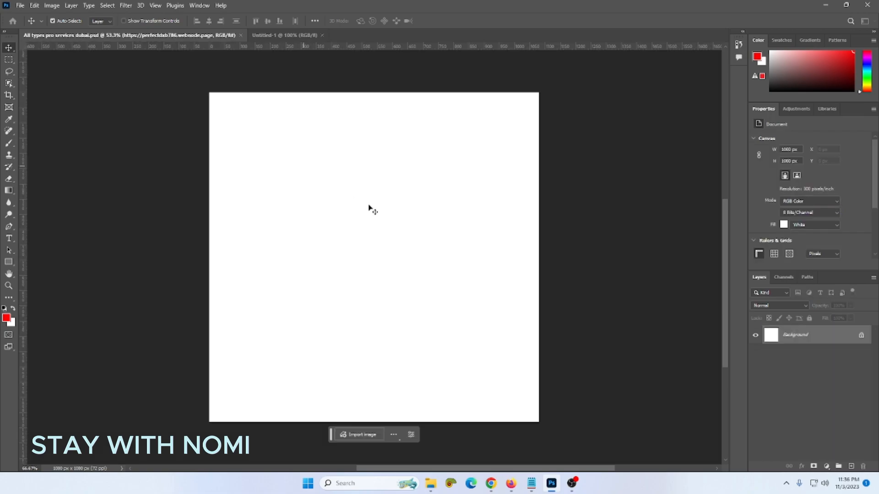
- Zoom to fit the new blank white 1080 × 1080 px canvas
scroll(433, 226, up, 2)
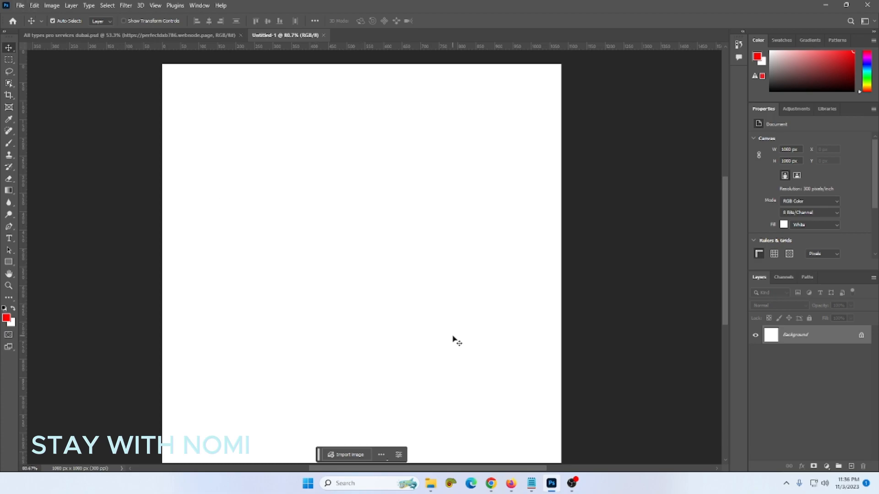
scroll(453, 338, down, 1)
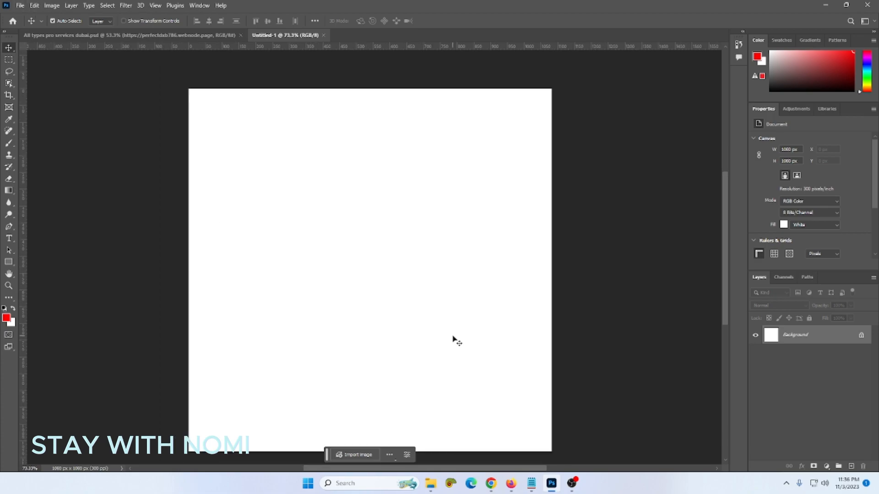
- Convert the Background into Layer 0 and add a Gradient Overlay layer style
double_click(827, 337)
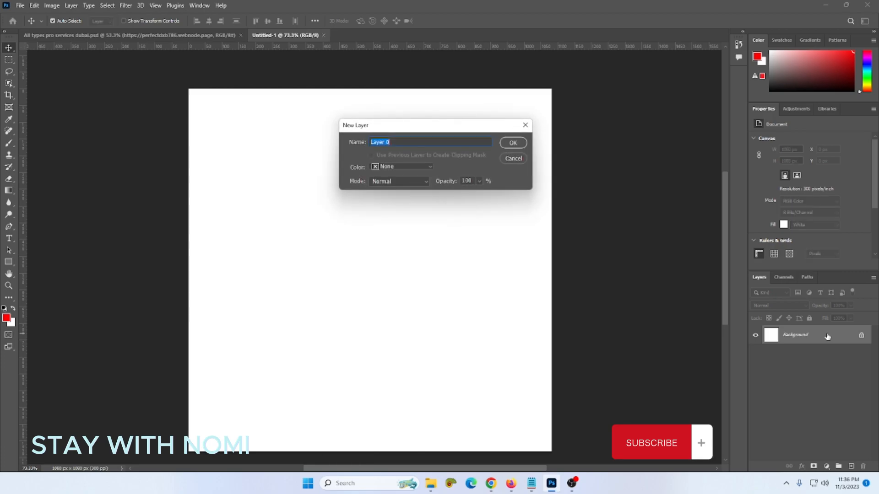
click(513, 142)
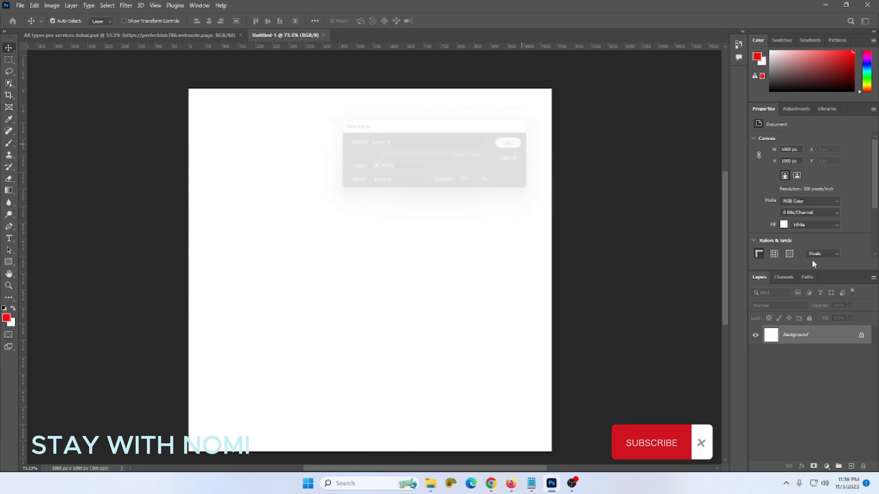
double_click(833, 340)
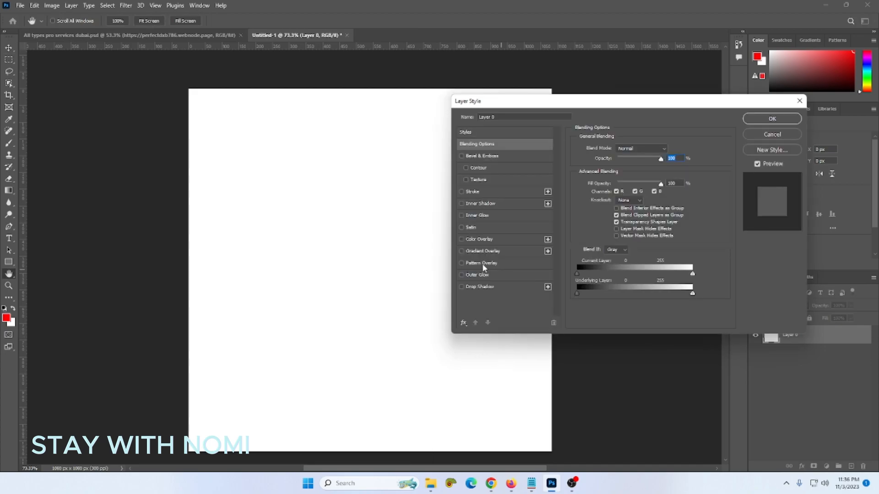
click(481, 252)
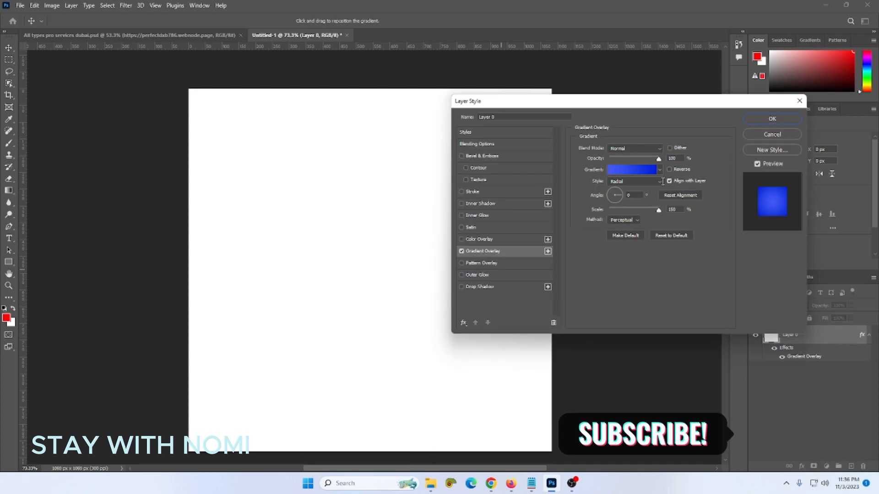
click(646, 174)
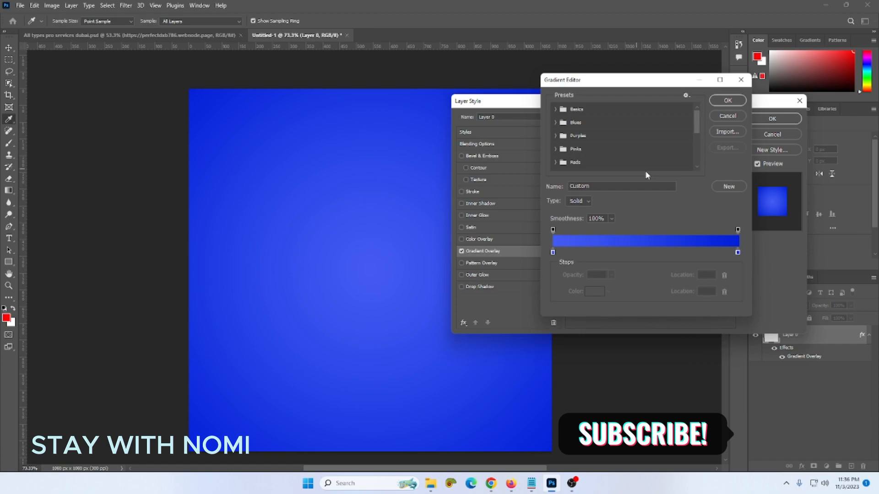
- Choose the Gray_01 preset from the Grays gradients and confirm the overlay
click(554, 109)
click(555, 110)
click(556, 122)
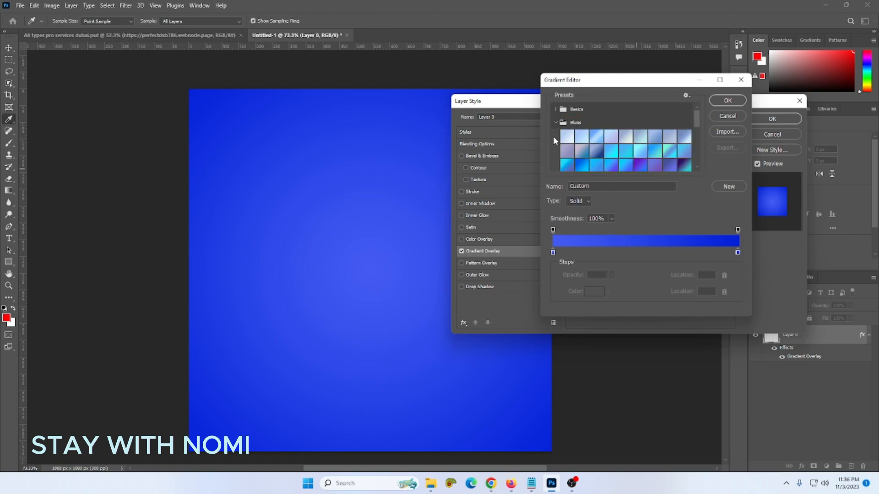
click(555, 123)
scroll(570, 162, down, 1)
scroll(570, 165, down, 1)
scroll(569, 165, down, 3)
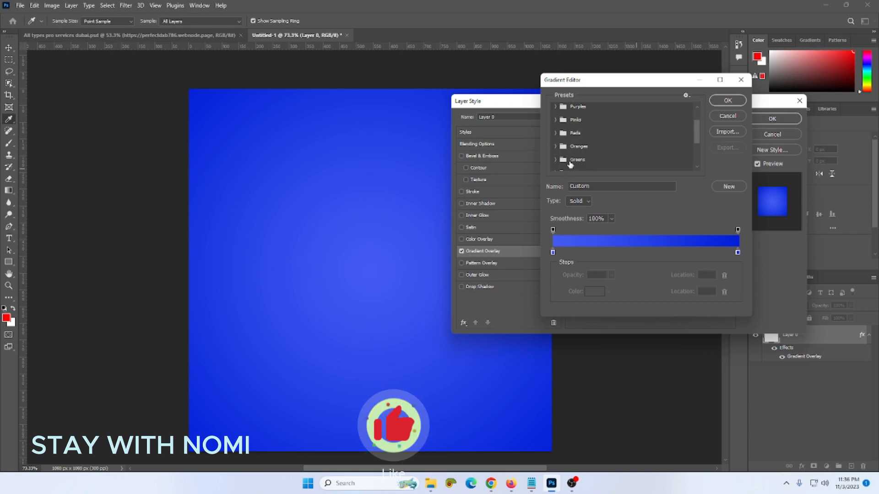
click(562, 155)
scroll(595, 148, down, 1)
click(567, 145)
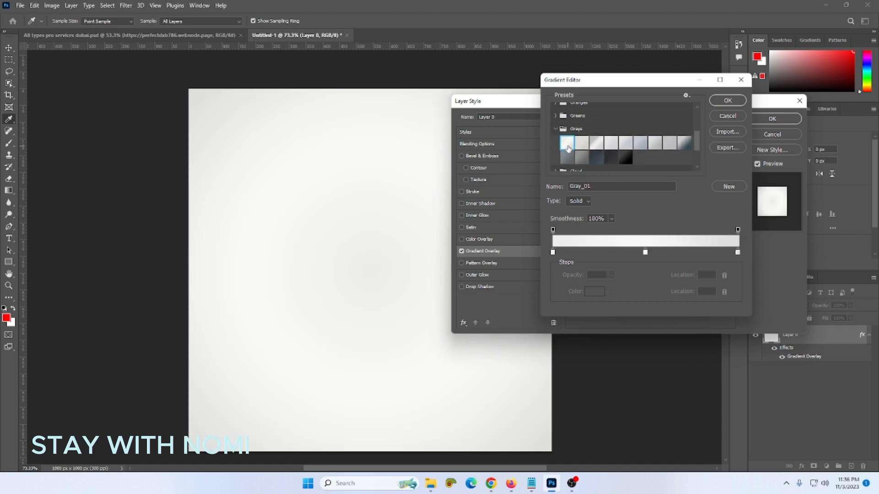
click(580, 145)
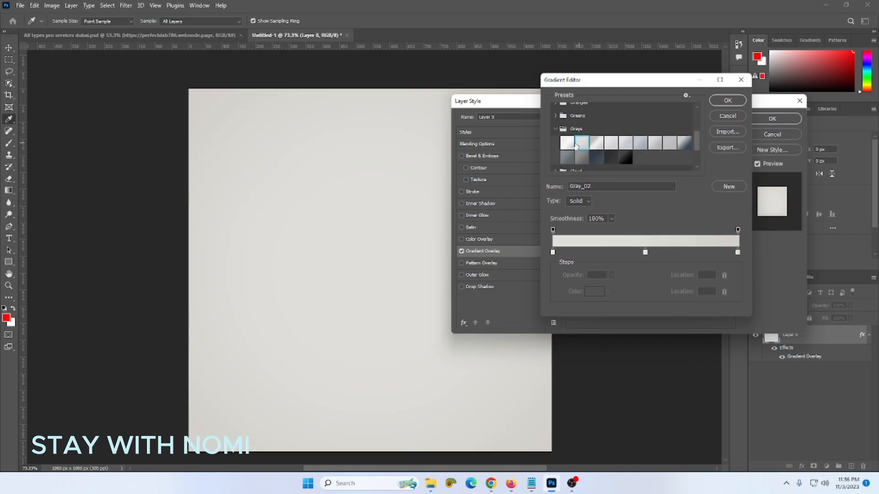
click(569, 145)
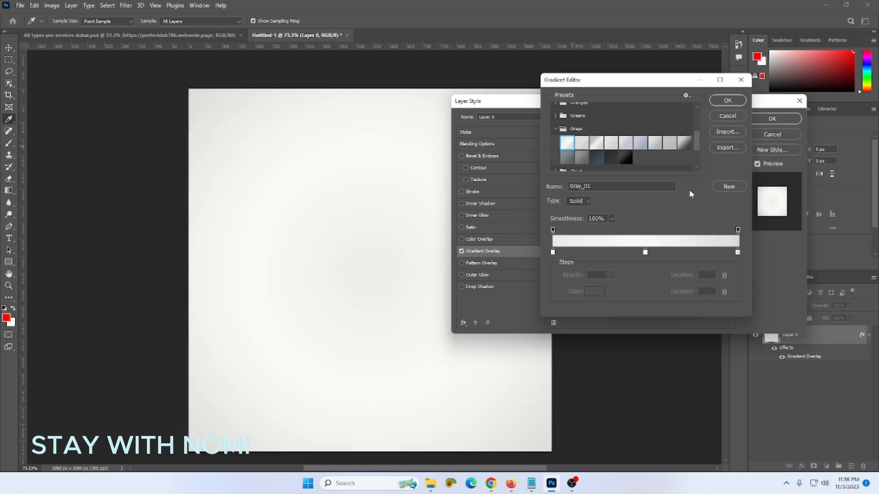
click(727, 100)
click(772, 119)
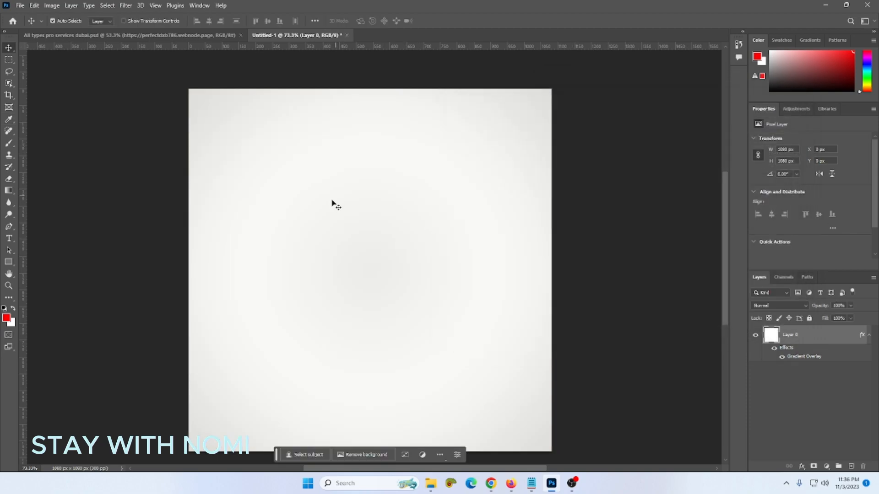
- Draw a test rectangle on the canvas, then undo it
scroll(339, 201, up, 2)
scroll(340, 205, down, 1)
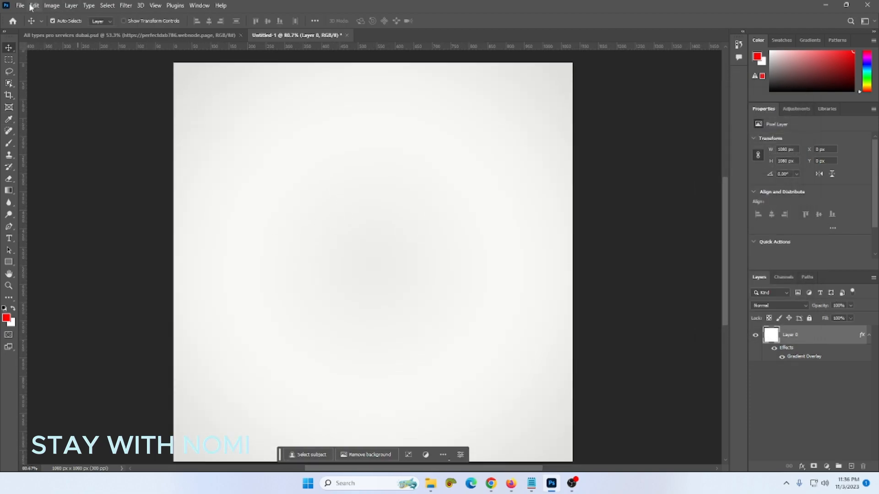
click(8, 262)
scroll(316, 218, down, 2)
scroll(317, 219, down, 1)
drag(313, 206, 358, 254)
key(ctrl+z)
- Draw a red circle with the Ellipse tool, enlarged to about 757 px in the lower-right corner
right_click(9, 263)
click(46, 270)
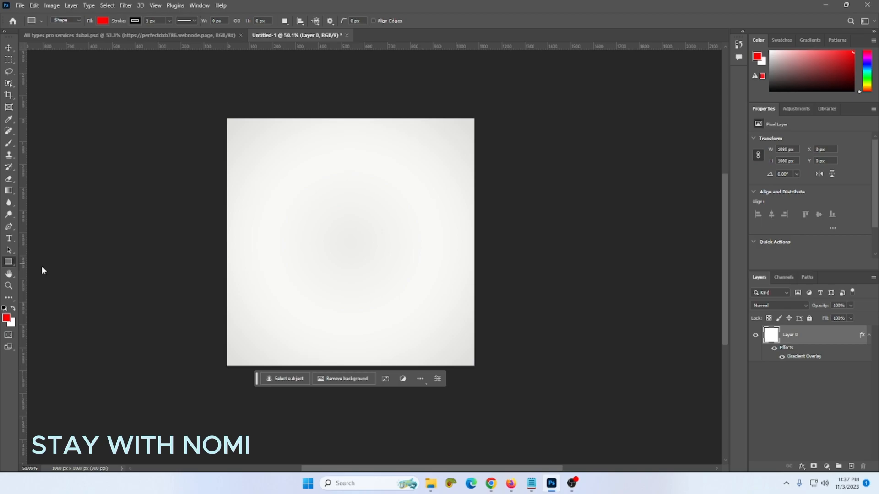
drag(345, 233, 397, 288)
key(ctrl+z)
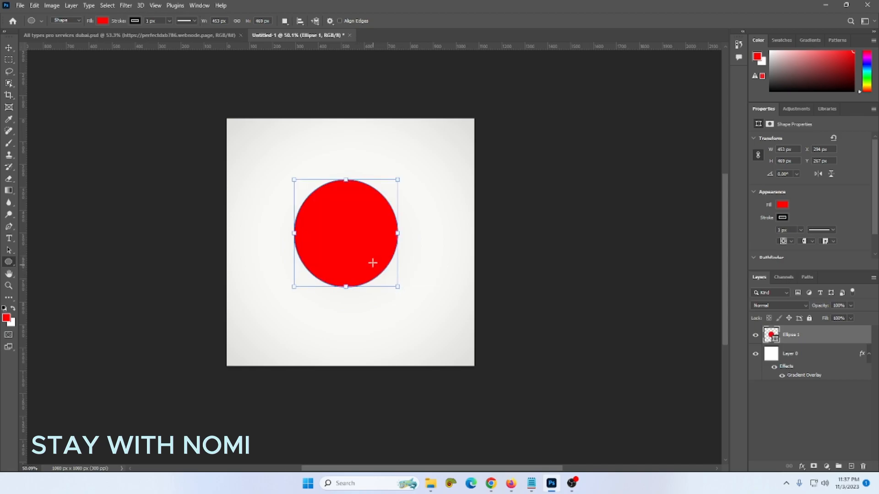
key(ctrl+z)
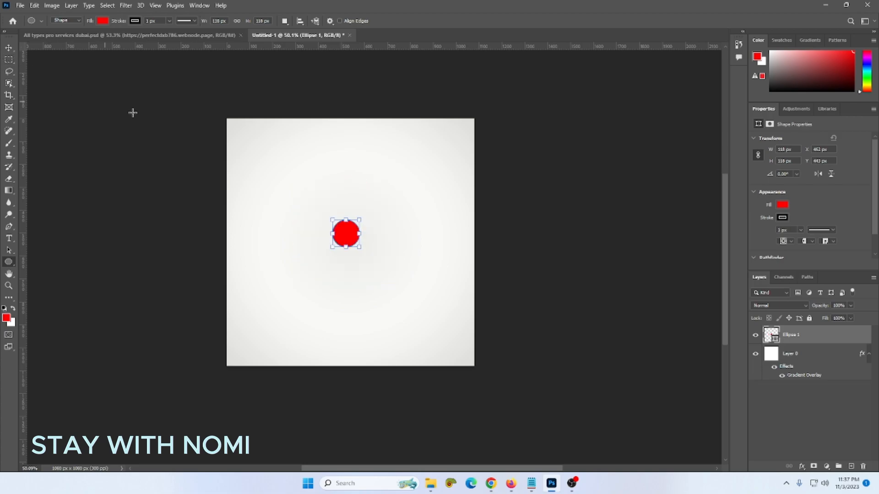
drag(362, 249, 457, 320)
key(ctrl+z)
drag(359, 248, 521, 376)
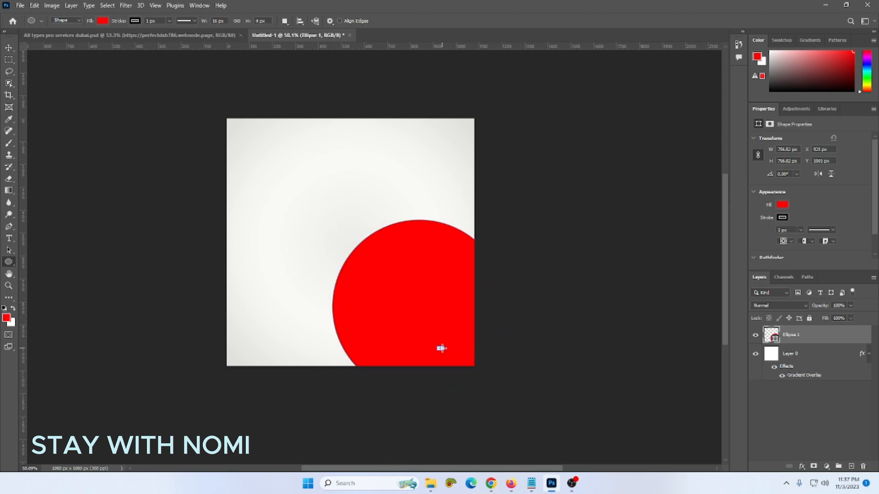
key(ctrl+z)
key(v)
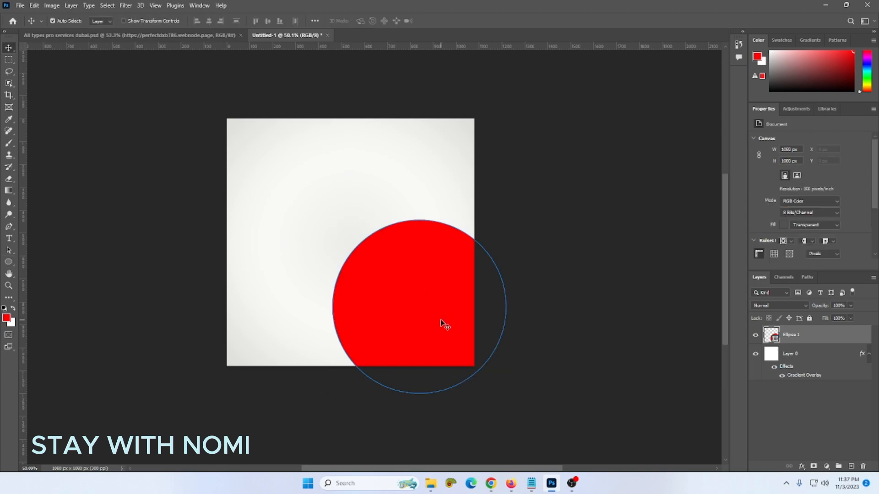
- Reposition the red circle slightly further toward the lower-right corner
drag(440, 320, 427, 299)
click(545, 246)
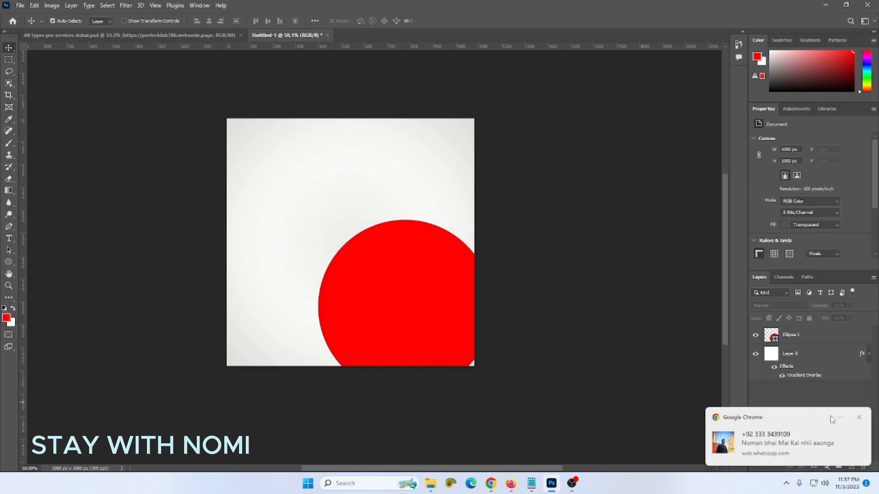
click(859, 418)
drag(451, 346, 469, 352)
key(ctrl+plus)
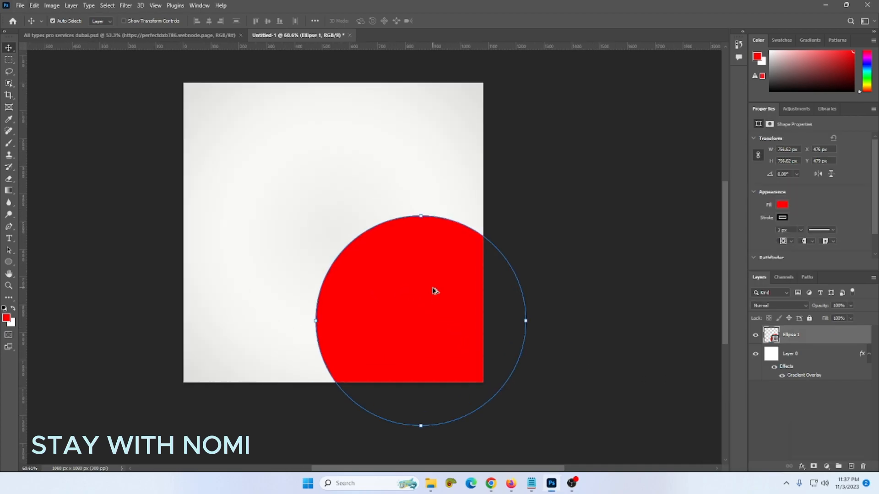
- Give the circle a 10 px yellow stroke
click(782, 219)
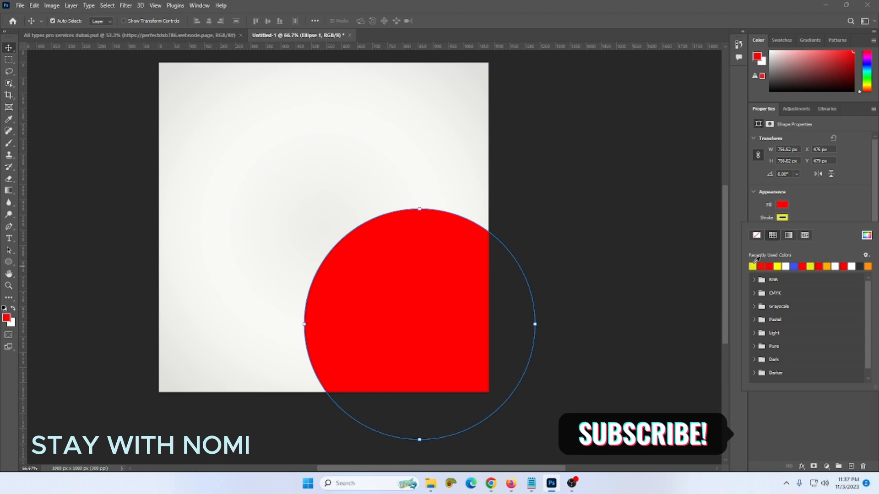
click(781, 220)
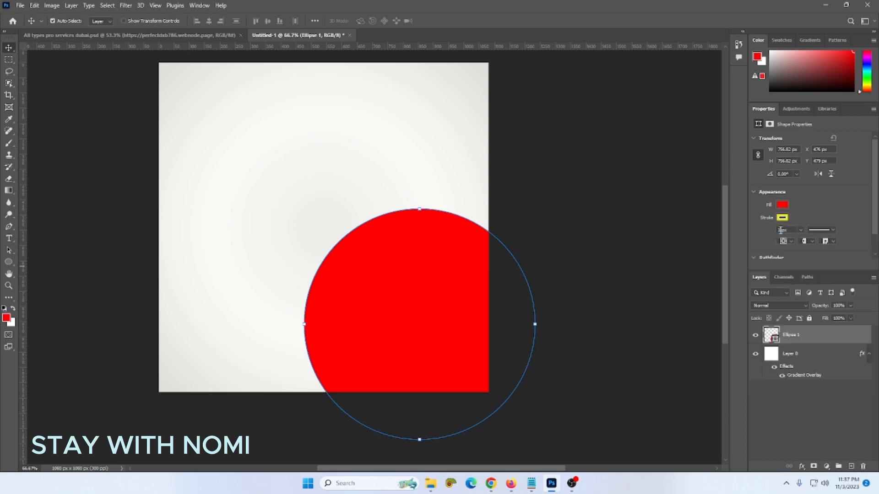
key(Return)
click(538, 196)
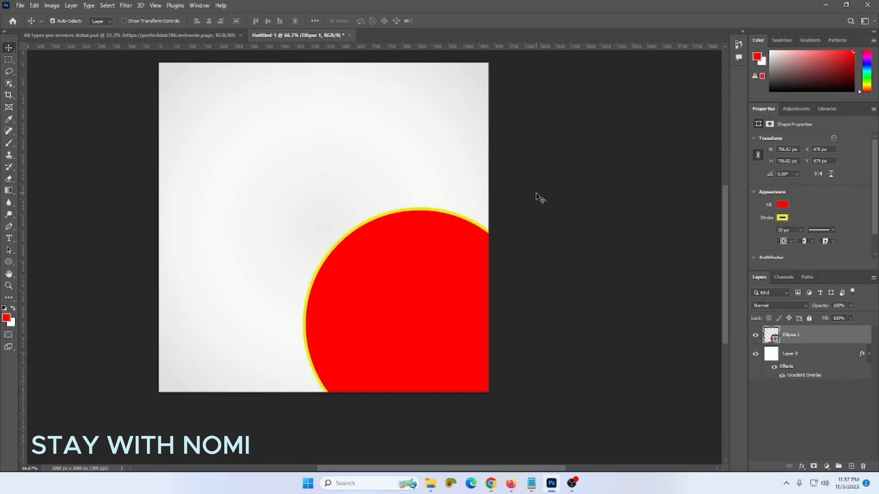
click(411, 273)
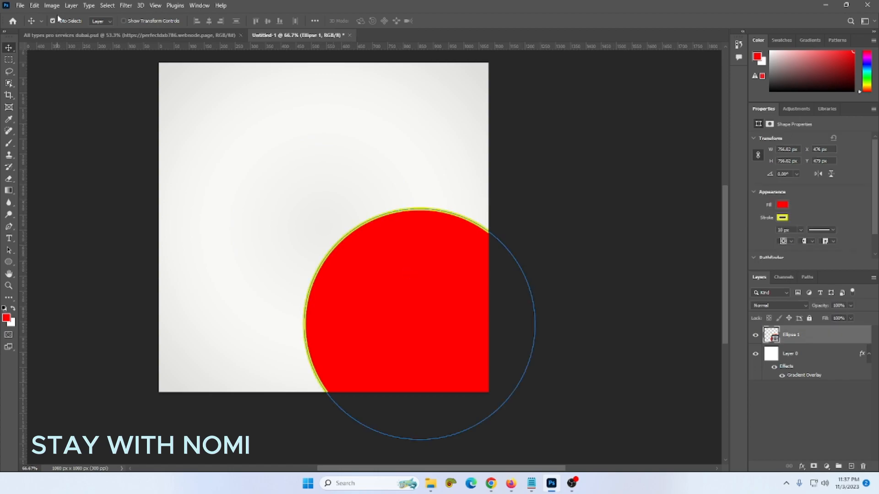
click(20, 5)
- Place the burger photo as embedded, scaling it down and moving it over the circle
click(93, 187)
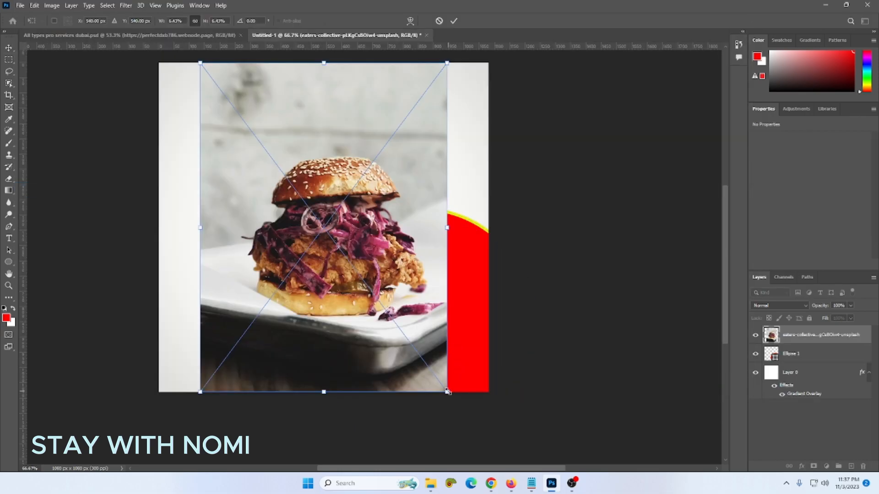
drag(447, 392, 436, 378)
drag(407, 310, 481, 386)
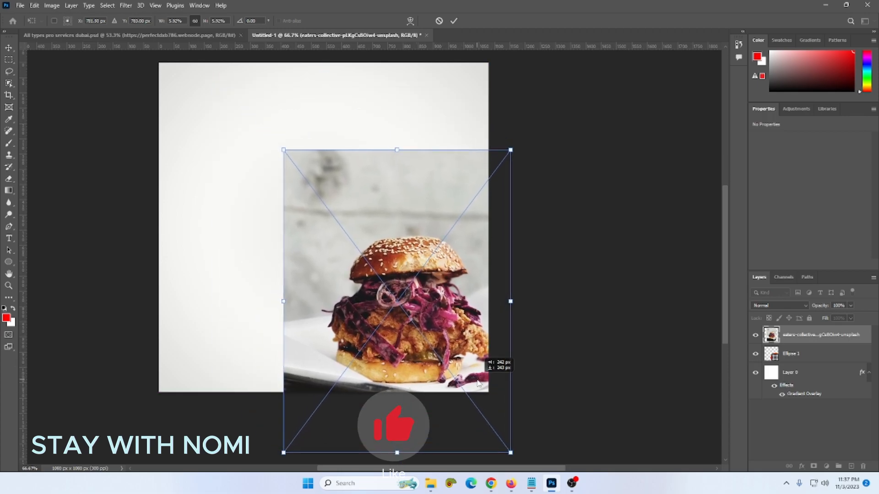
key(Return)
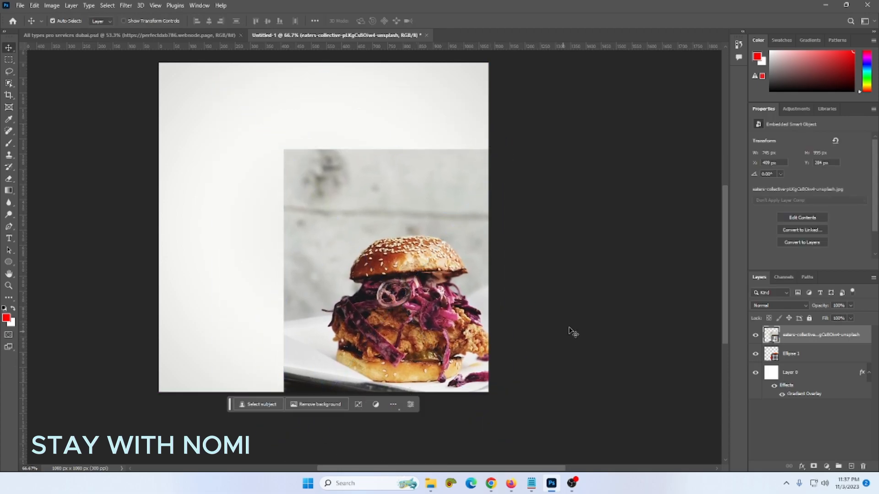
- Clip the burger photo into the circle shape with a clipping mask
click(842, 353)
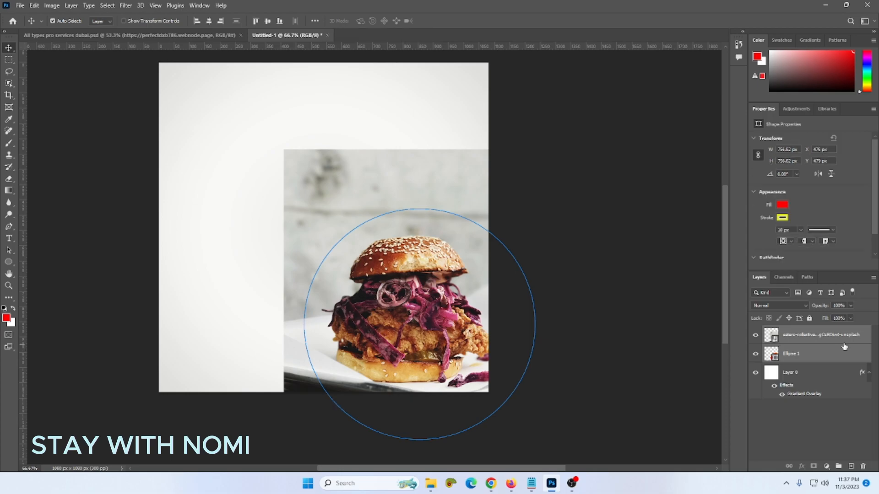
alt+click(847, 344)
click(61, 112)
alt+scroll(414, 284, up, 3)
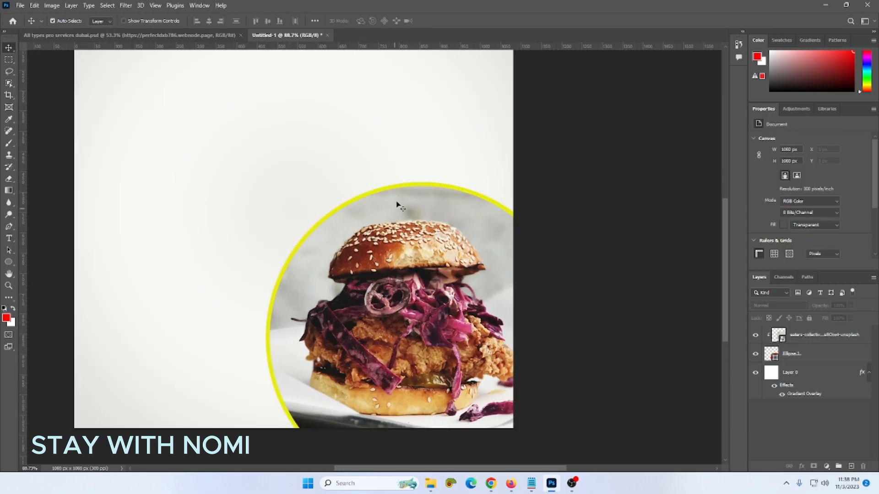
click(407, 188)
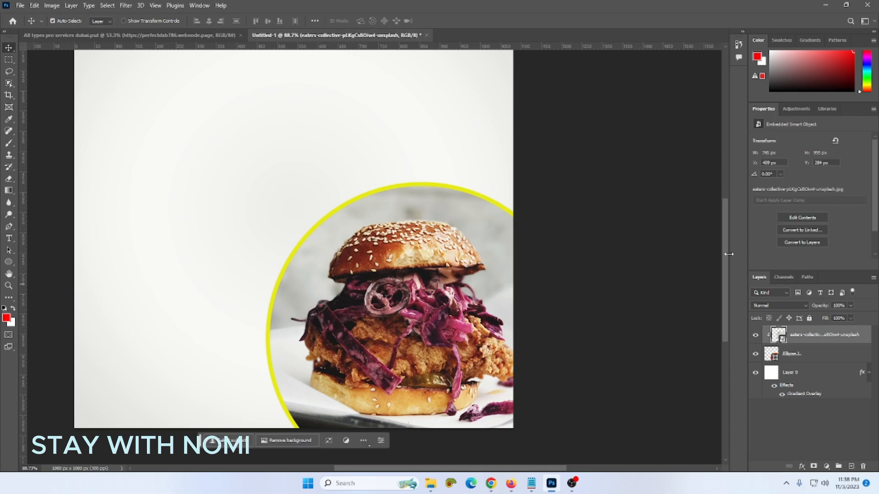
- Change the circle's stroke colour from yellow to dark green #0d7e18
click(825, 358)
click(782, 219)
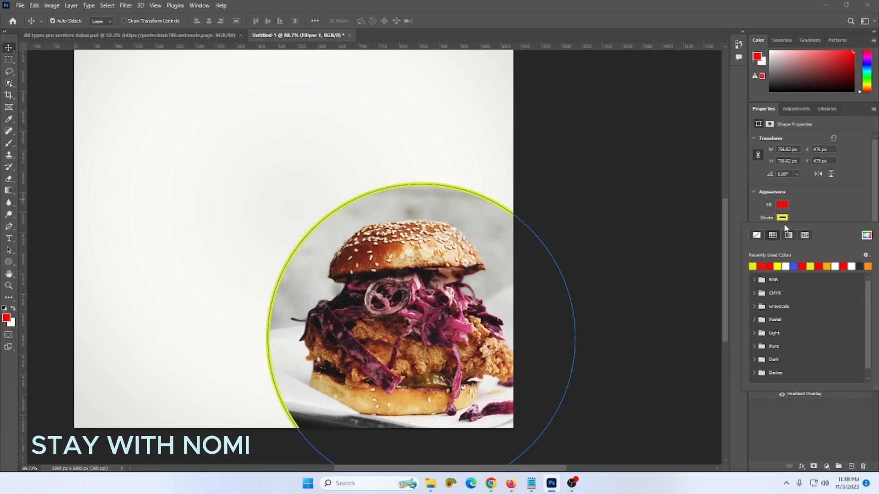
click(867, 236)
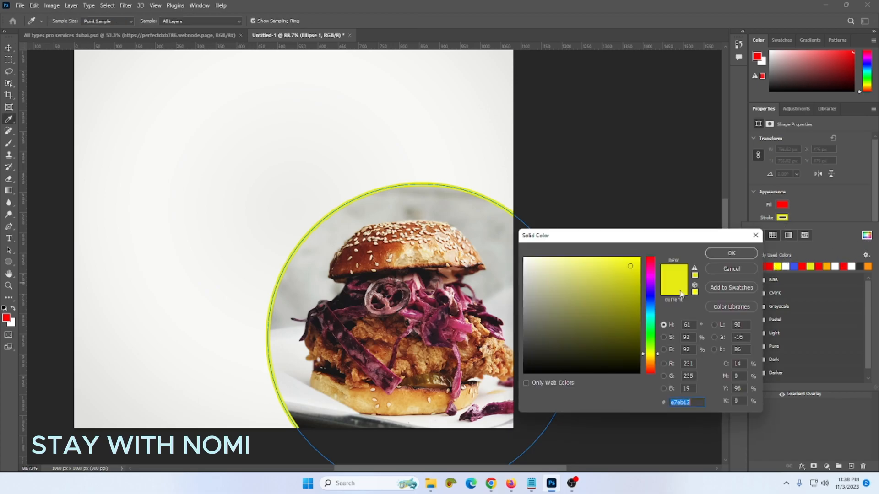
drag(646, 347, 628, 317)
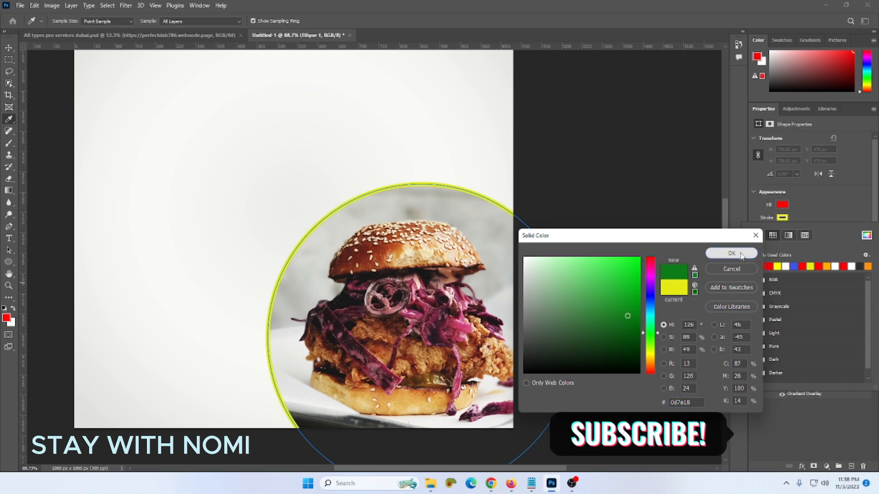
click(751, 253)
click(10, 50)
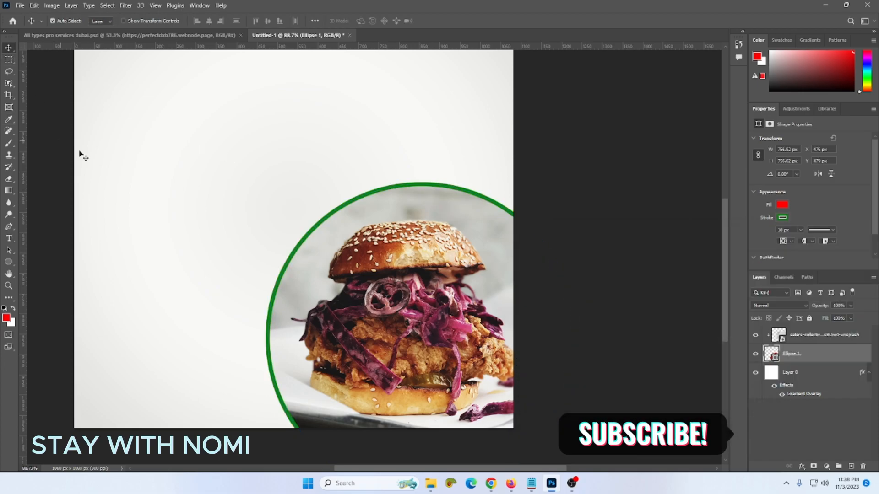
scroll(259, 197, down, 2)
scroll(198, 211, up, 1)
scroll(204, 220, down, 1)
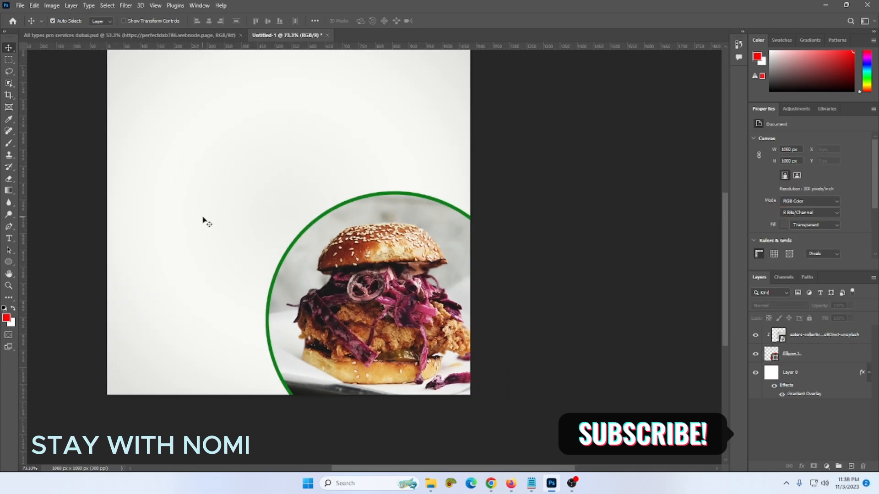
scroll(205, 221, up, 1)
scroll(205, 221, down, 1)
- Nudge the burger photo and type the word FOOD near the top-left
drag(345, 320, 354, 320)
scroll(220, 134, up, 1)
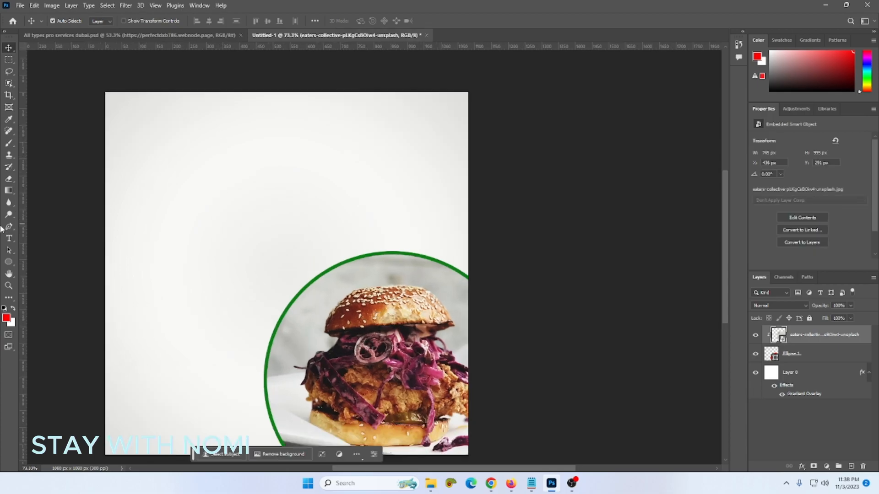
click(9, 238)
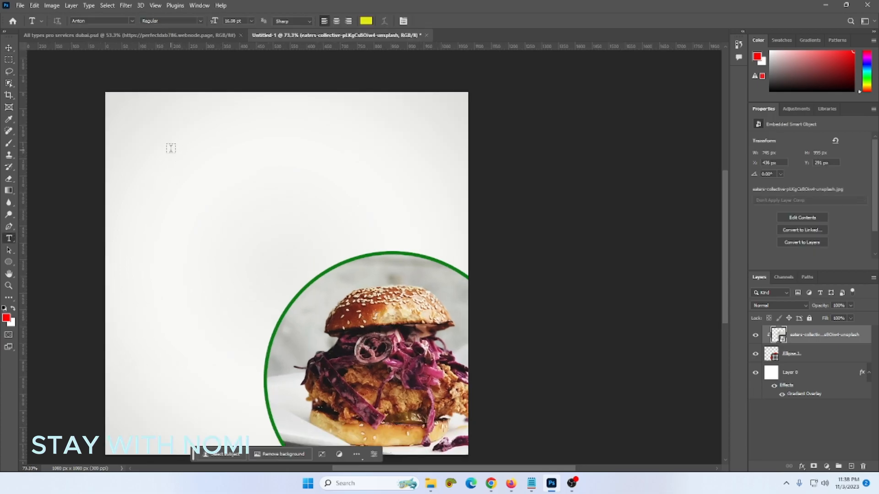
click(171, 148)
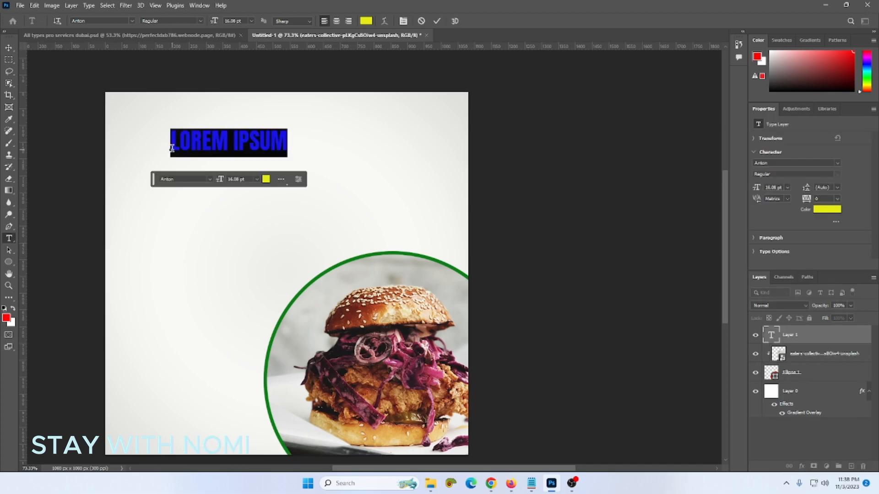
text(F)
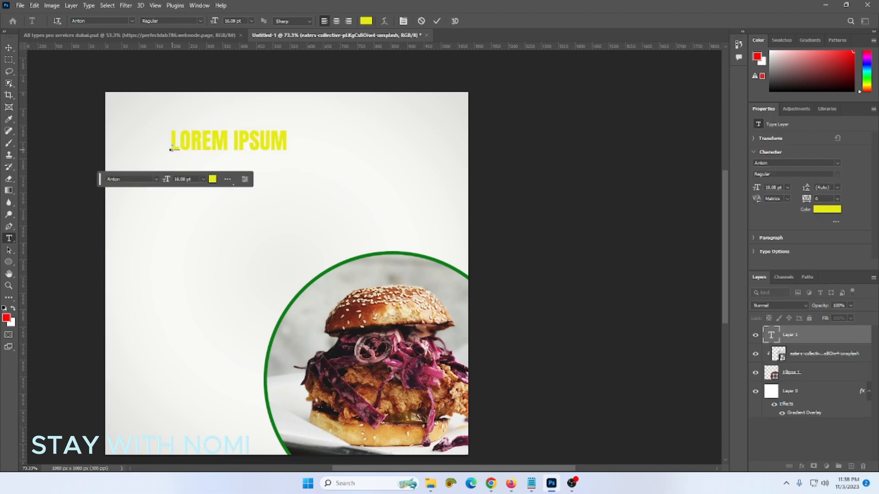
text(OO)
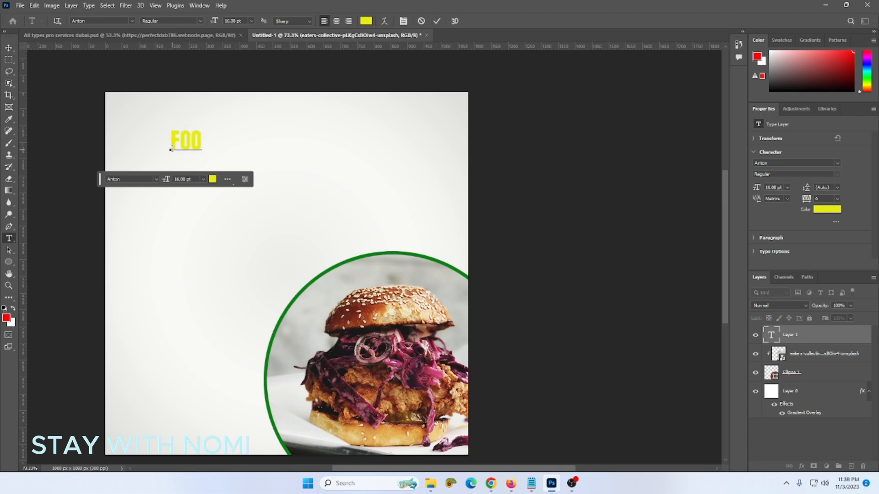
text(FF)
key(BackSpace)
key(BackSpace)
text(D)
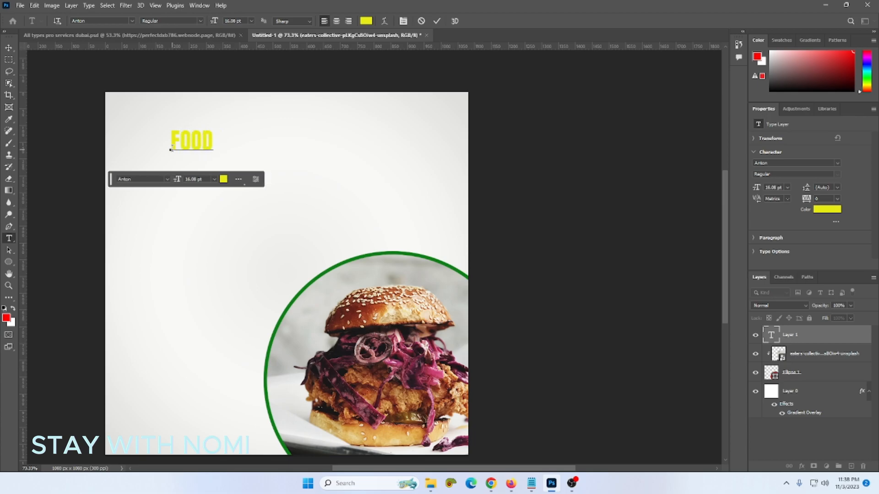
click(9, 48)
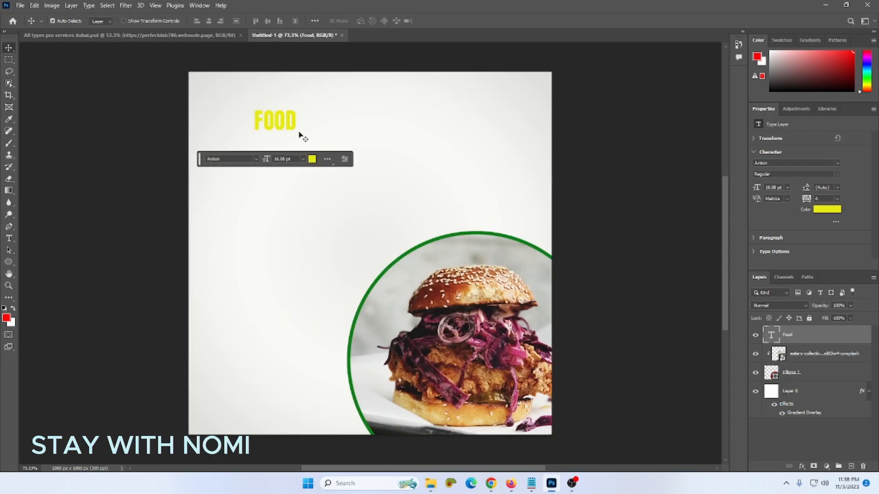
- Scale FOOD up to about 57.57 pt and move it to the upper centre
scroll(344, 137, left, 1)
scroll(343, 131, up, 1)
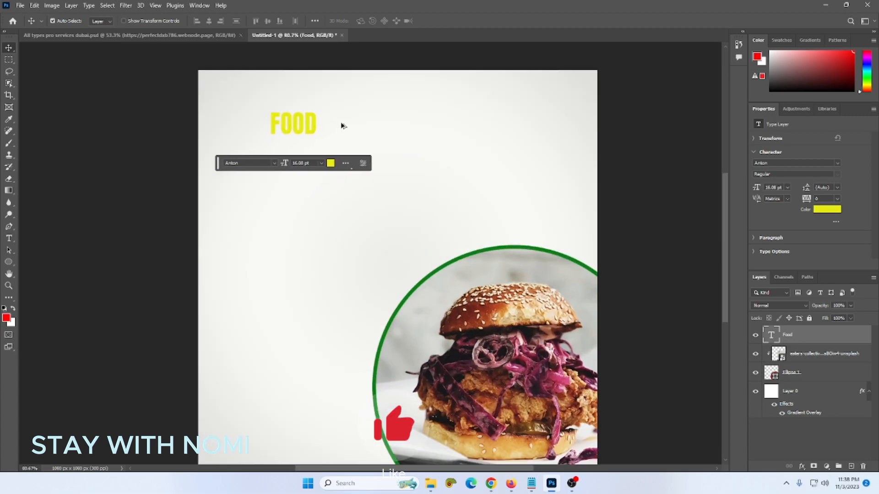
scroll(342, 126, up, 3)
drag(310, 155, 414, 265)
key(ctrl+t)
scroll(232, 175, down, 2)
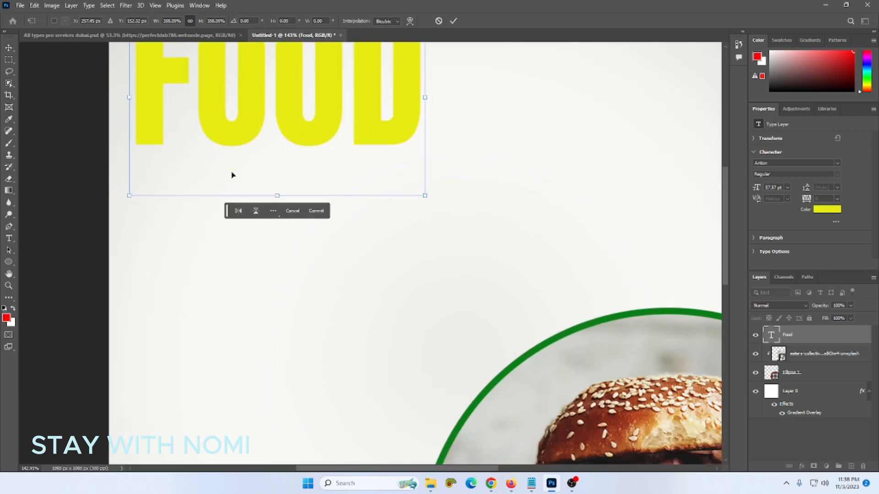
scroll(232, 176, down, 2)
scroll(232, 175, right, 2)
key(super)
key(super)
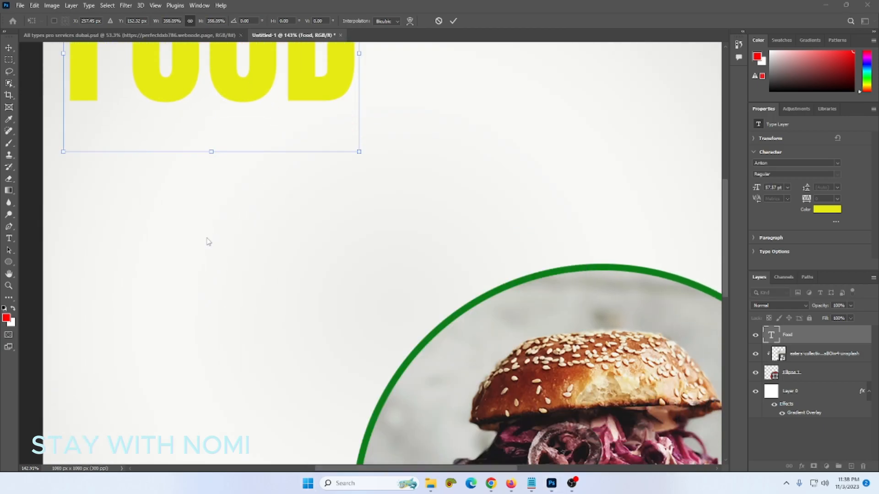
scroll(208, 242, down, 4)
drag(264, 158, 326, 169)
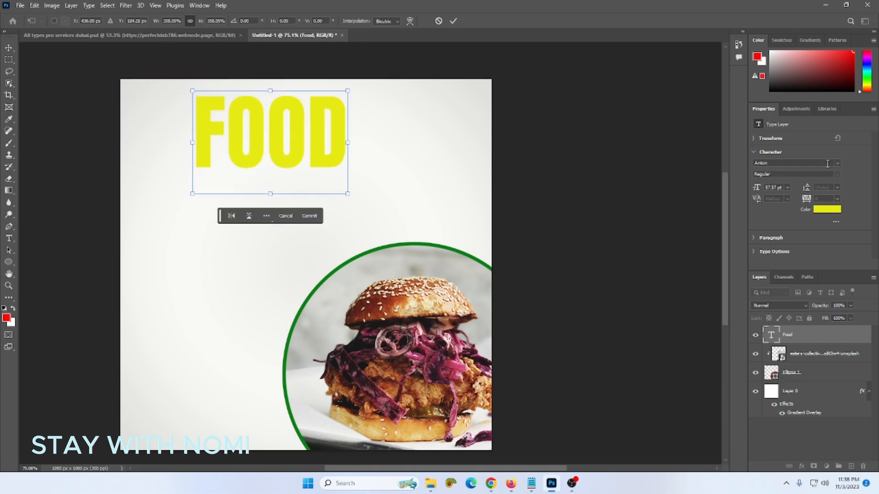
key(Return)
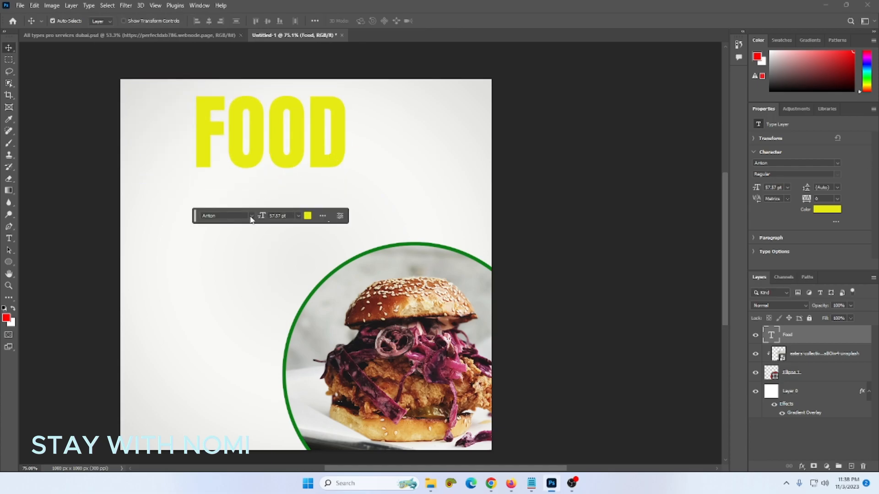
- Set the FOOD title in Montserrat SemiBold
click(251, 216)
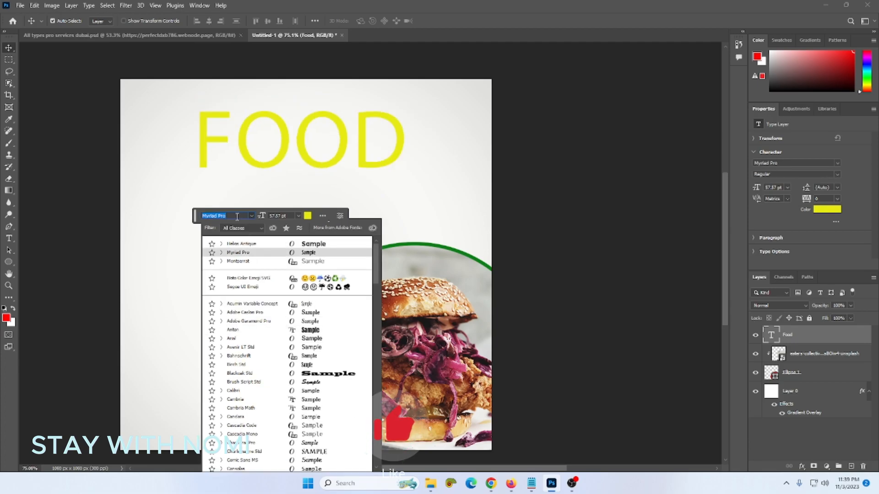
text(mon)
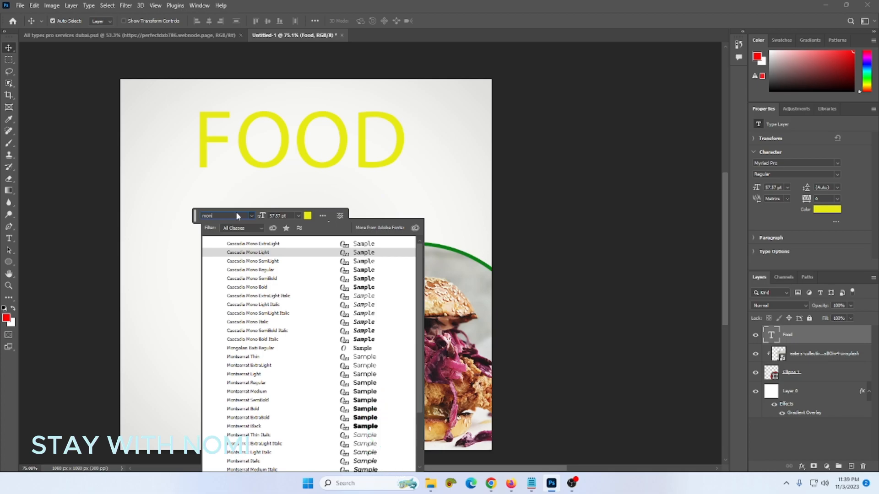
key(Return)
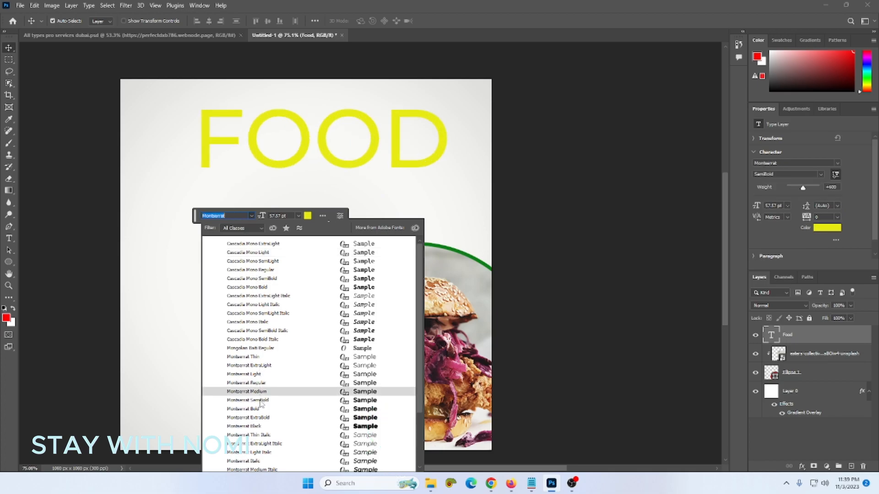
click(260, 403)
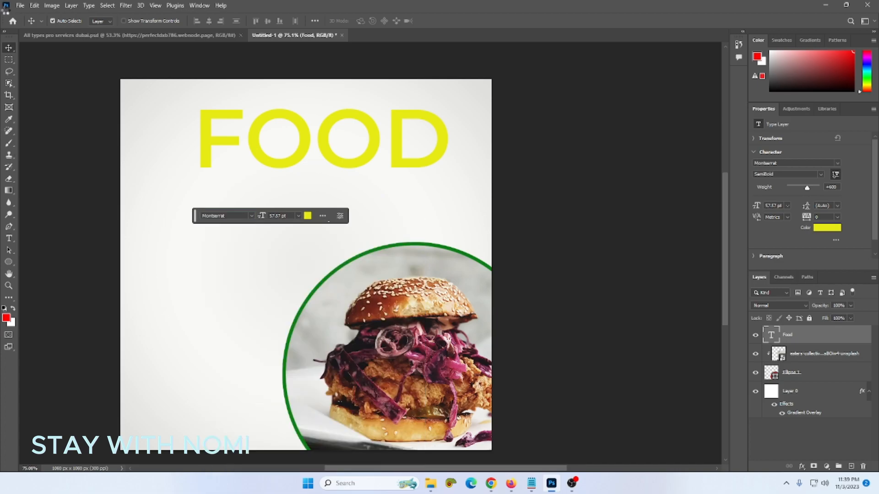
- Colour FOOD with the green sampled from the circle's outline
click(837, 228)
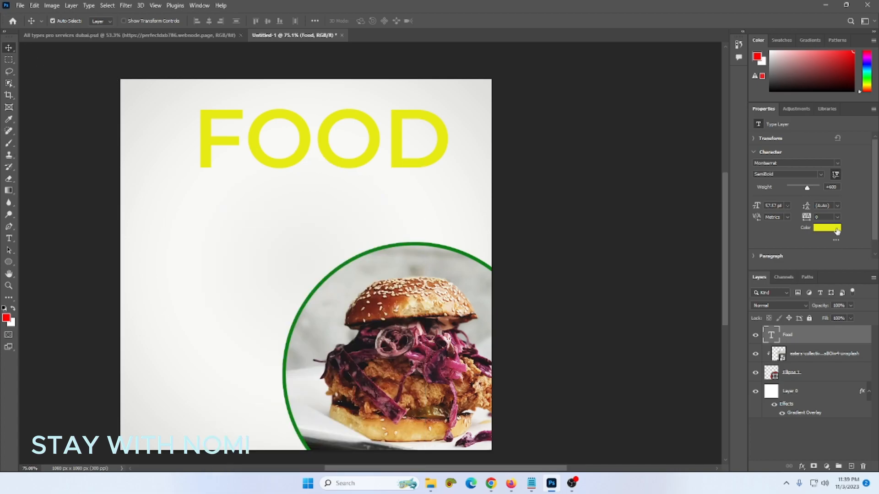
click(364, 252)
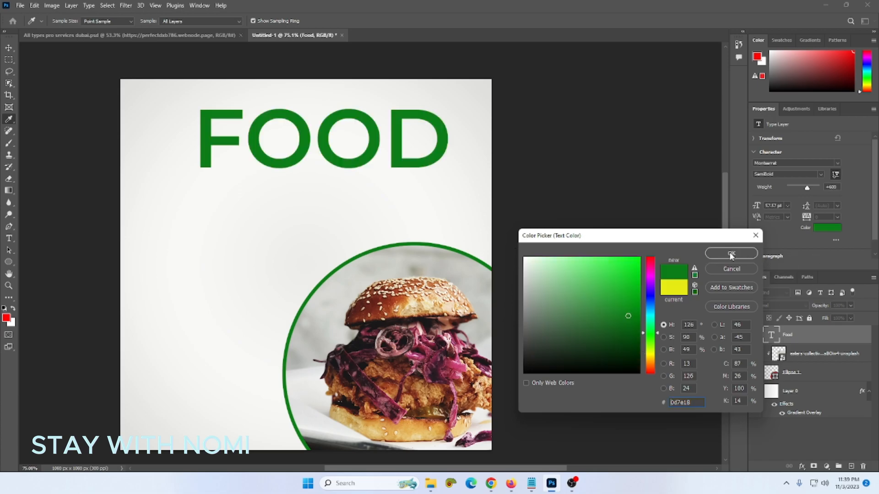
click(732, 254)
scroll(356, 98, up, 2)
click(8, 47)
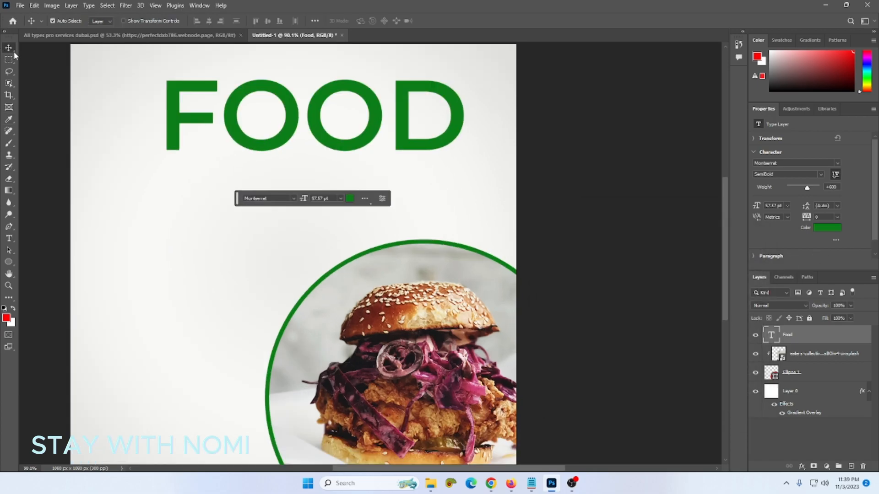
- Duplicate FOOD above itself and retype the copy as HEALTY
drag(279, 142, 301, 196)
scroll(298, 162, up, 1)
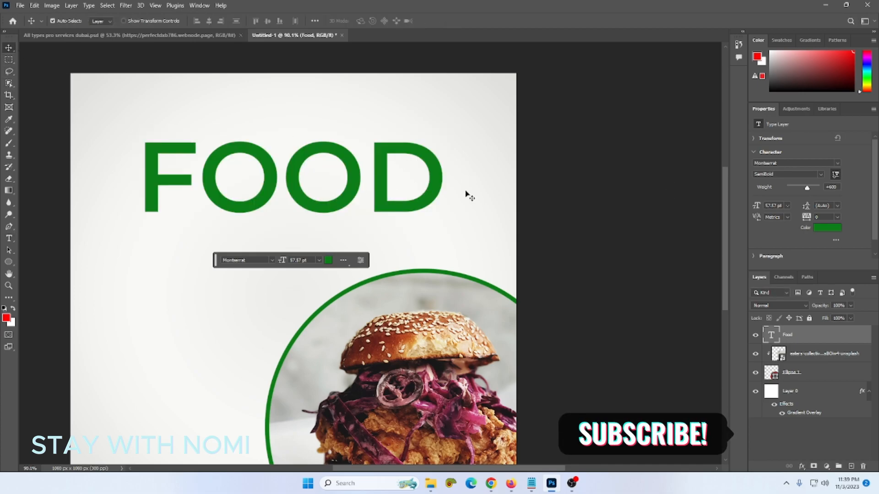
drag(387, 173, 382, 114)
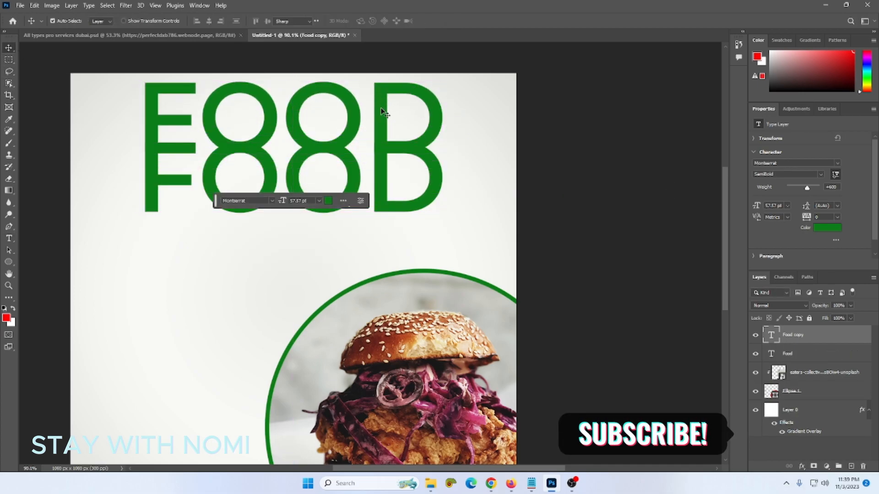
double_click(381, 106)
text(H)
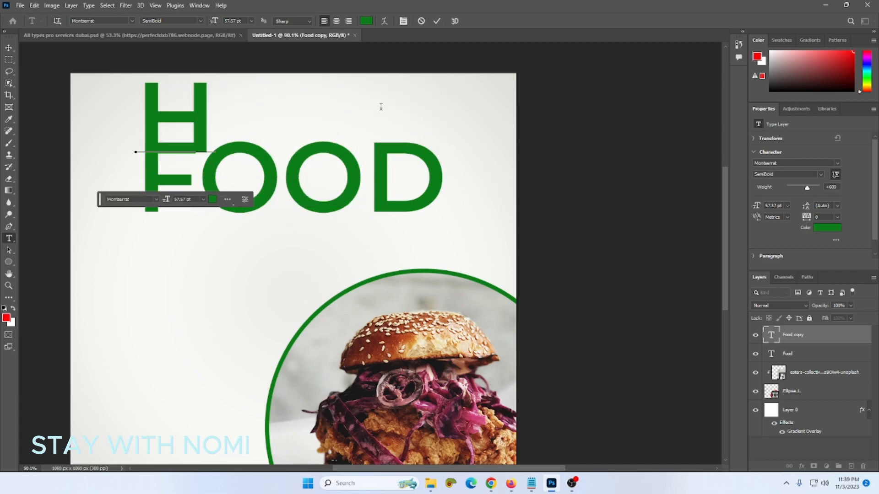
text(EA)
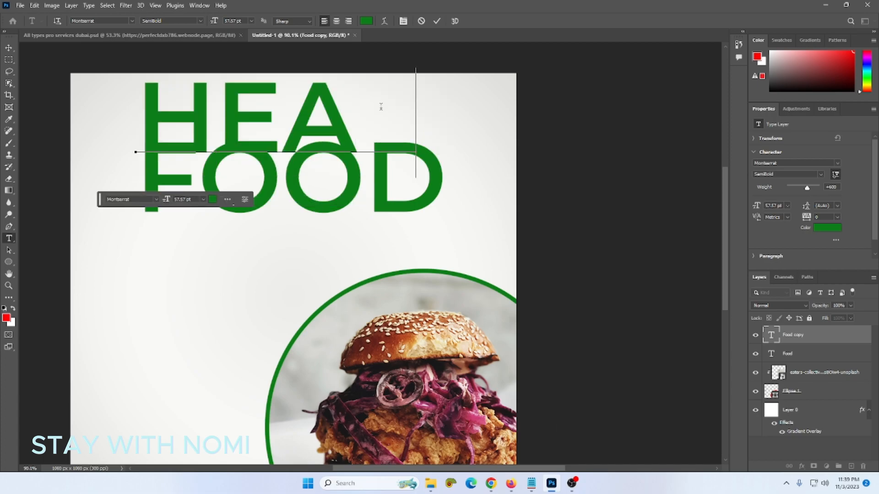
text(LTY)
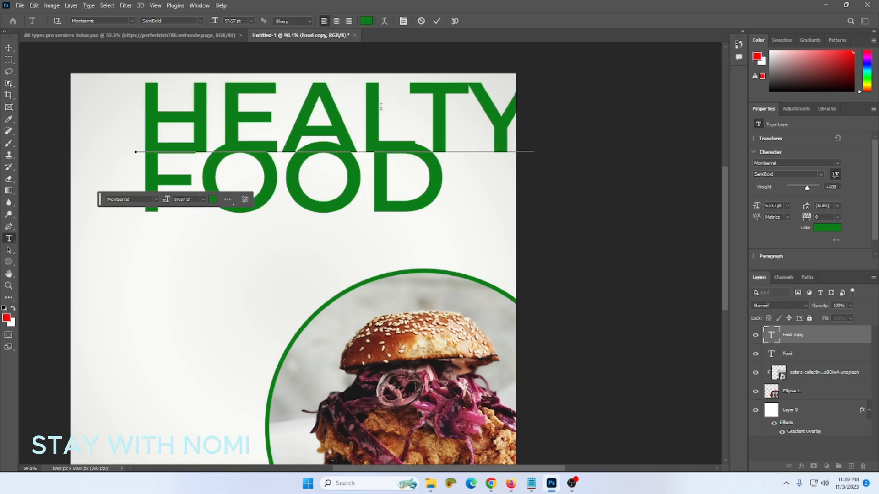
click(8, 47)
- Shrink the heading to 27.12 pt above FOOD and correct it to HEALTHY
key(ctrl+t)
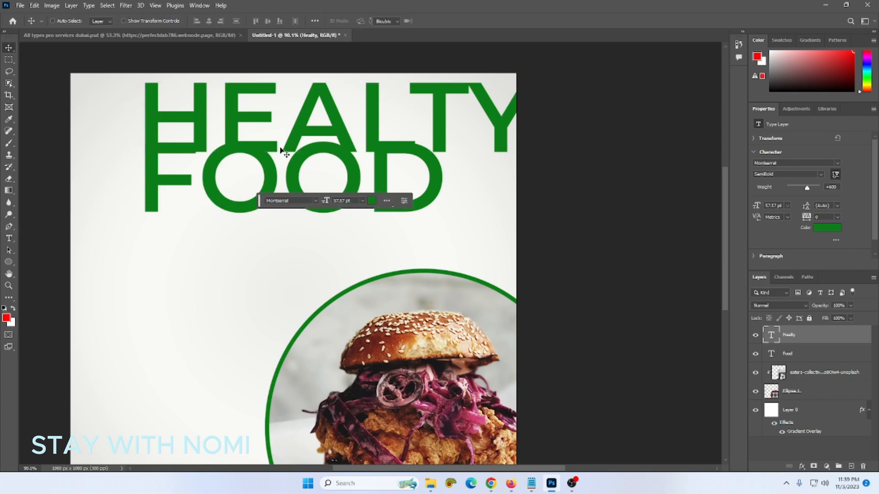
mouse_move(532, 178)
mouse_down()
mouse_move(463, 130)
mouse_move(394, 125)
mouse_up()
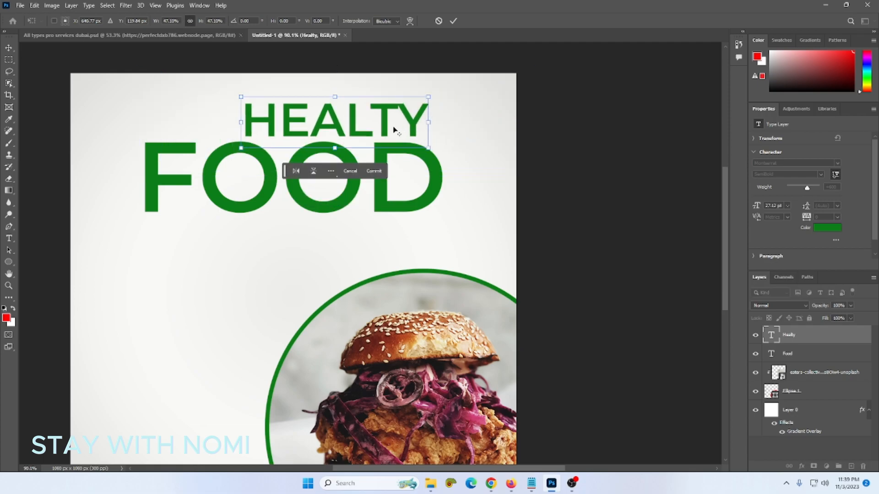
key(Return)
click(397, 118)
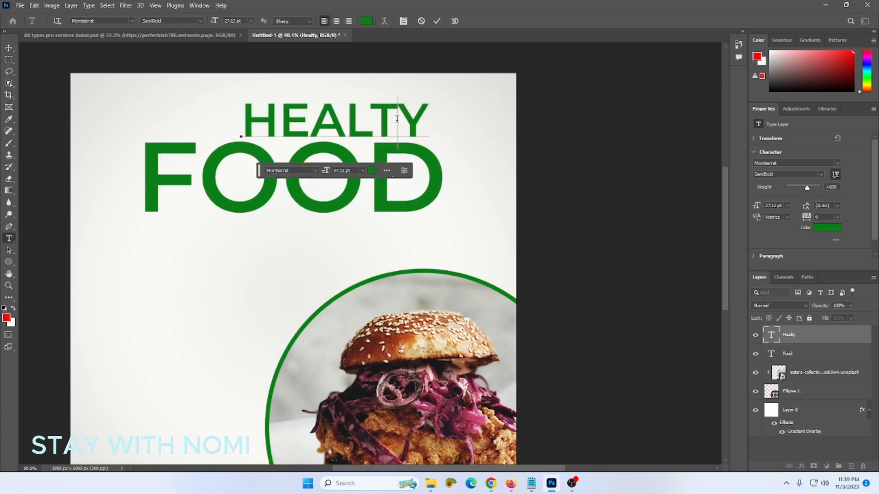
text(H)
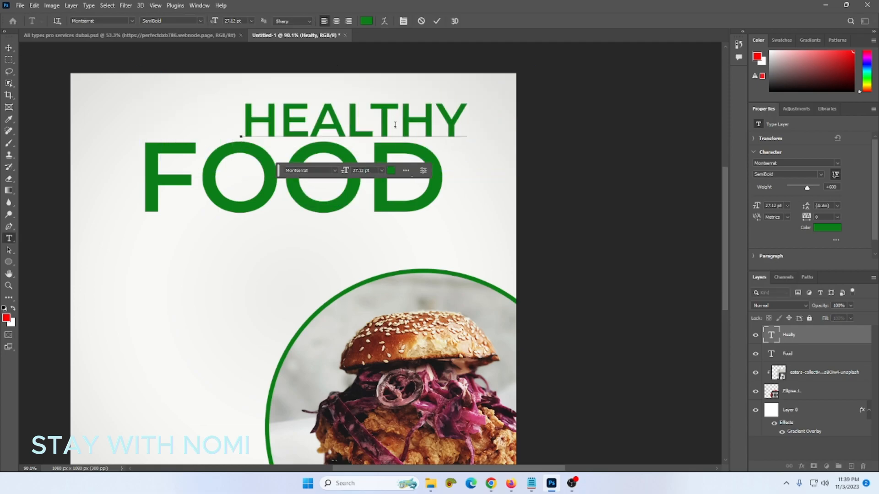
key(ctrl+Return)
- Scale the HEALTHY heading to about 68.5% (18.58 pt) above FOOD
key(v)
scroll(355, 128, up, 2)
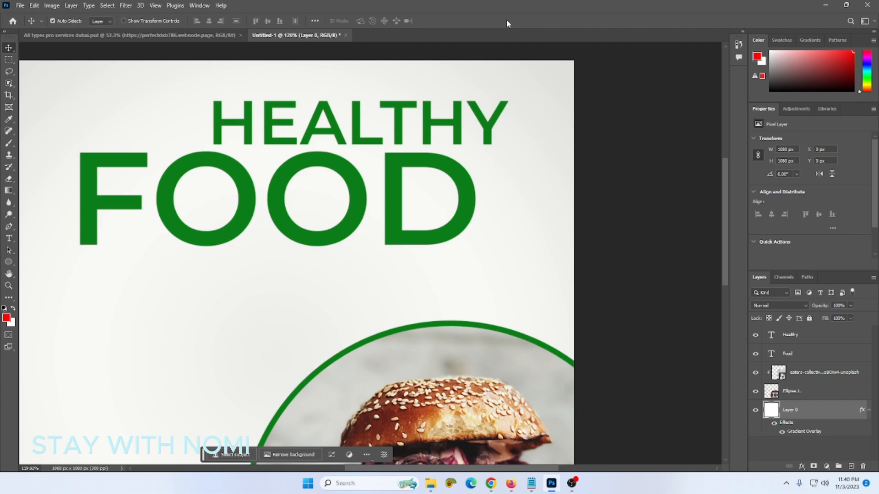
click(456, 128)
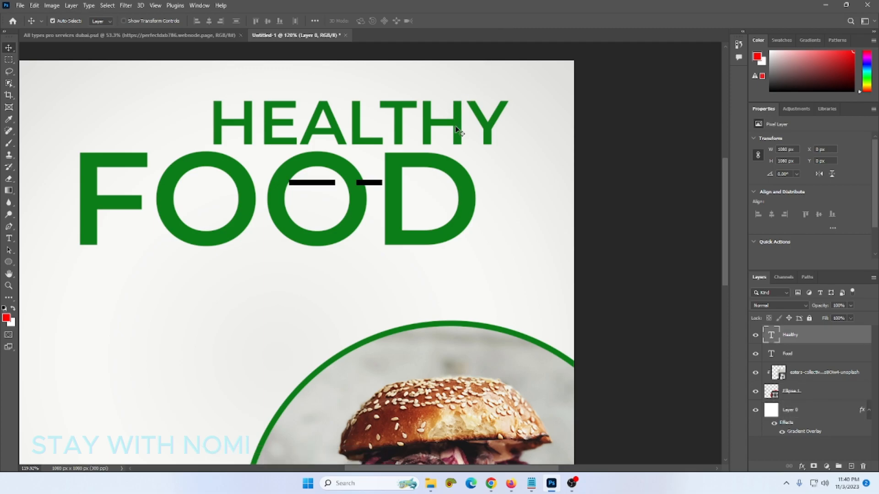
key(Return)
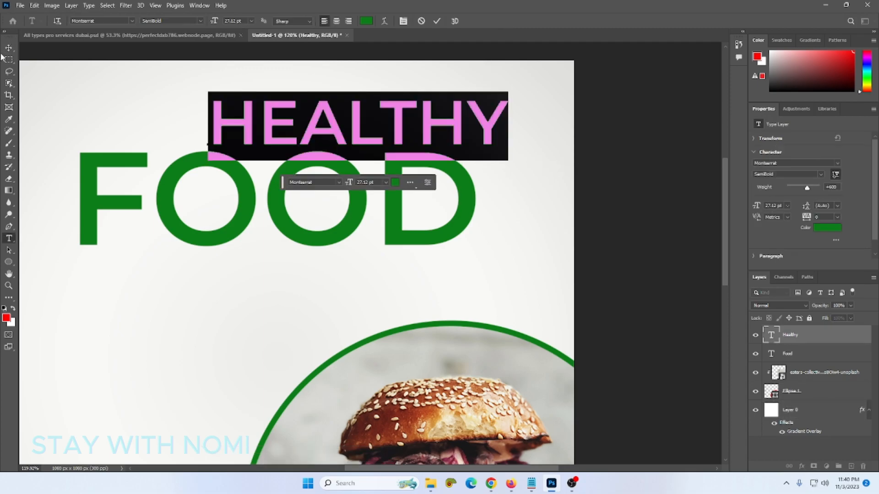
click(8, 48)
key(ctrl+t)
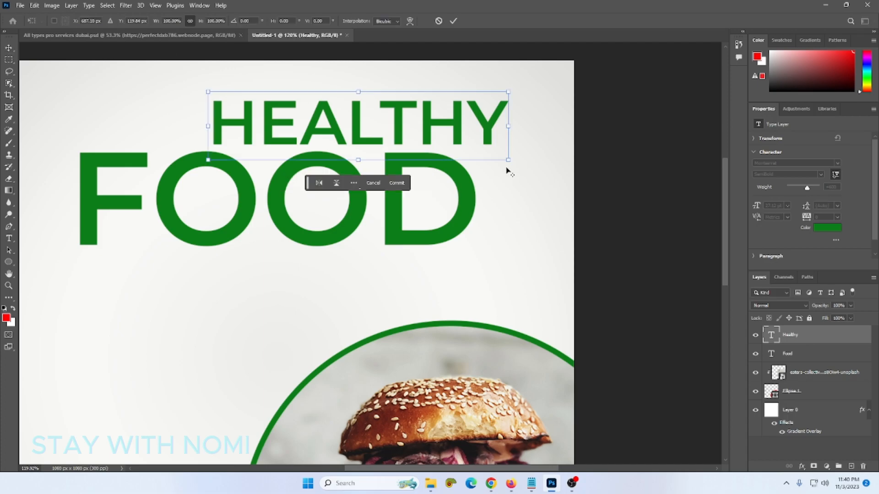
mouse_move(508, 159)
mouse_down()
mouse_move(432, 127)
mouse_move(465, 137)
mouse_move(461, 149)
mouse_up()
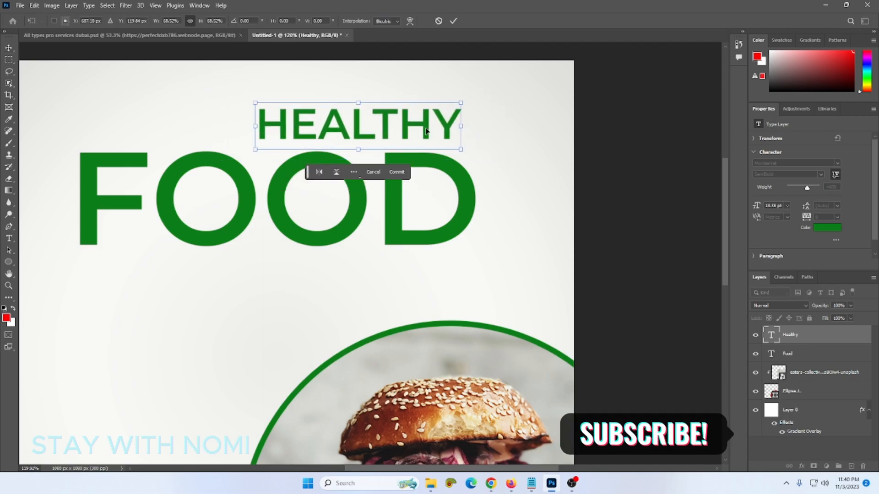
key(Return)
scroll(780, 206, down, 1)
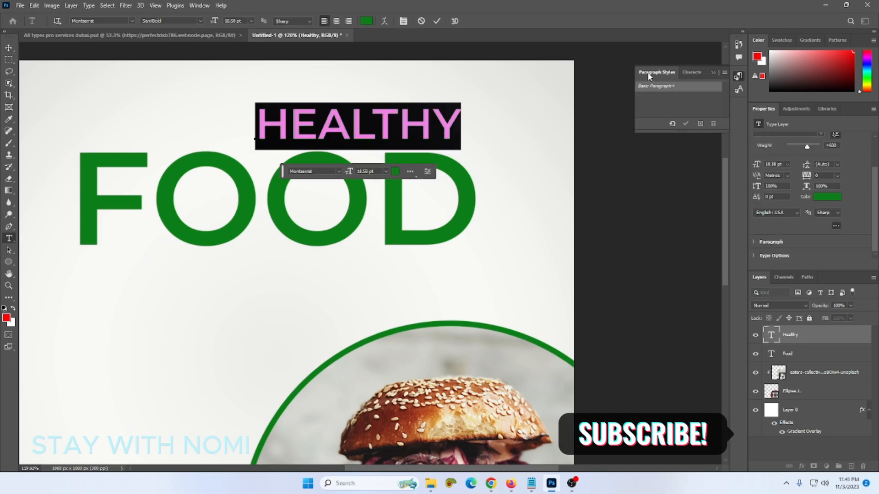
- Turn off All Caps in the Character panel so the heading reads 'Healthy'
click(189, 5)
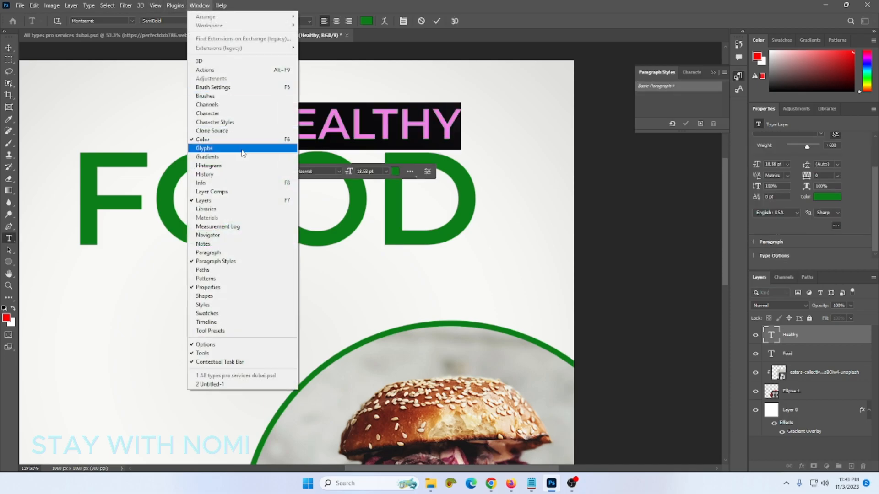
click(221, 113)
scroll(654, 130, down, 1)
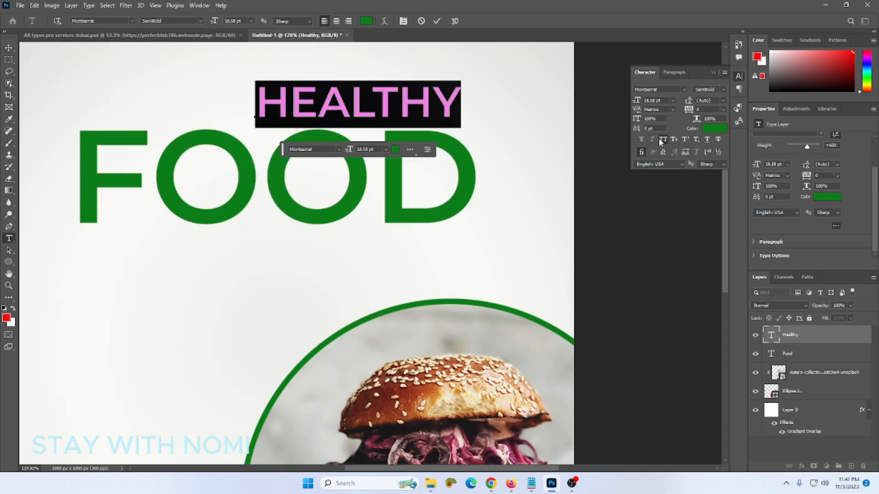
click(662, 140)
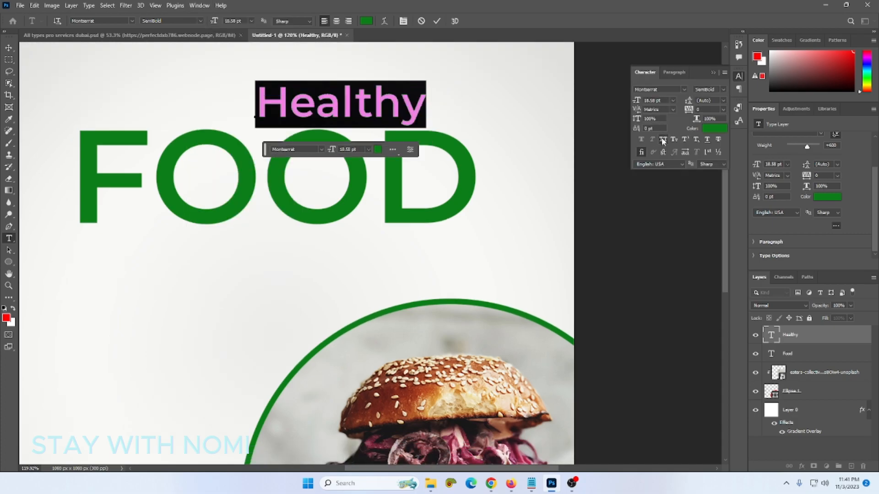
click(8, 47)
- Shift the Healthy heading about 75 px right and colour it black (#000000)
drag(366, 114, 414, 114)
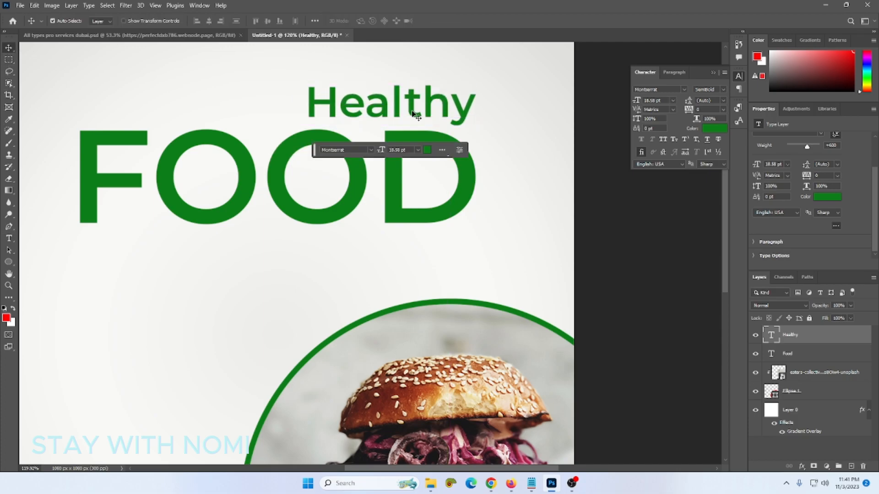
click(714, 128)
click(525, 368)
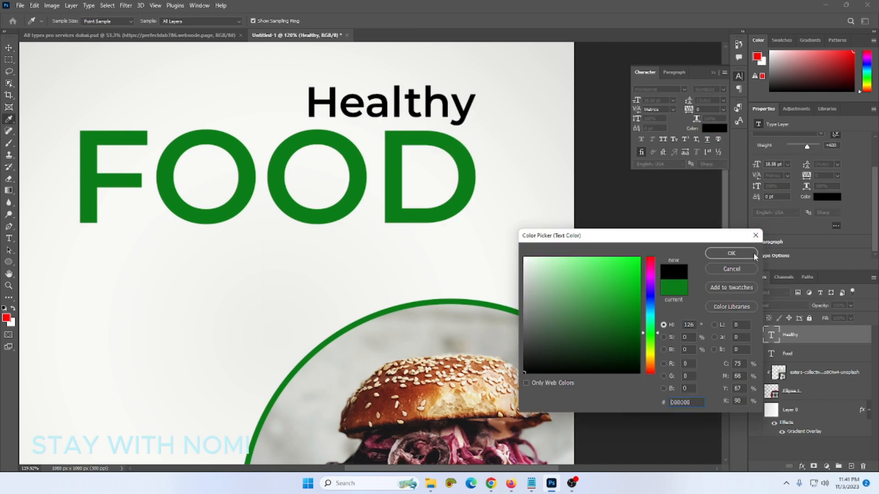
click(732, 253)
key(ctrl+0)
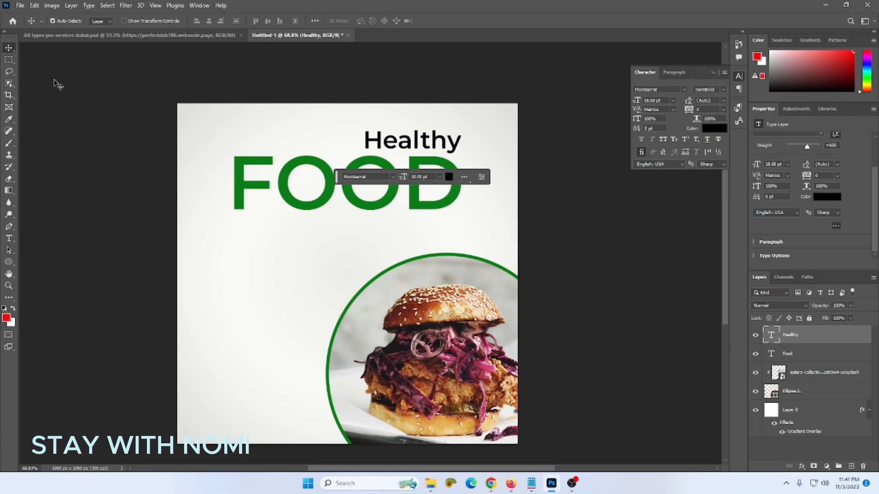
click(55, 84)
scroll(337, 180, up, 5)
- Draw a red circle over FOOD and move it onto the first O
click(9, 261)
drag(240, 153, 332, 245)
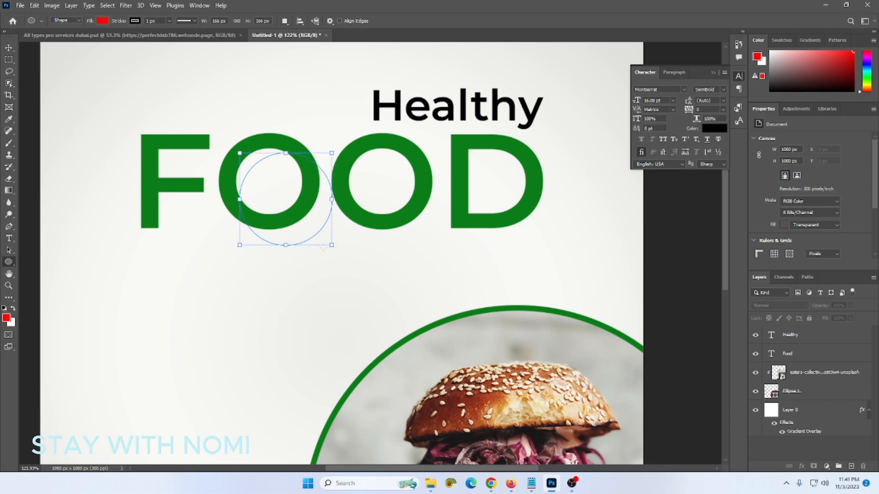
click(10, 51)
drag(303, 214, 284, 195)
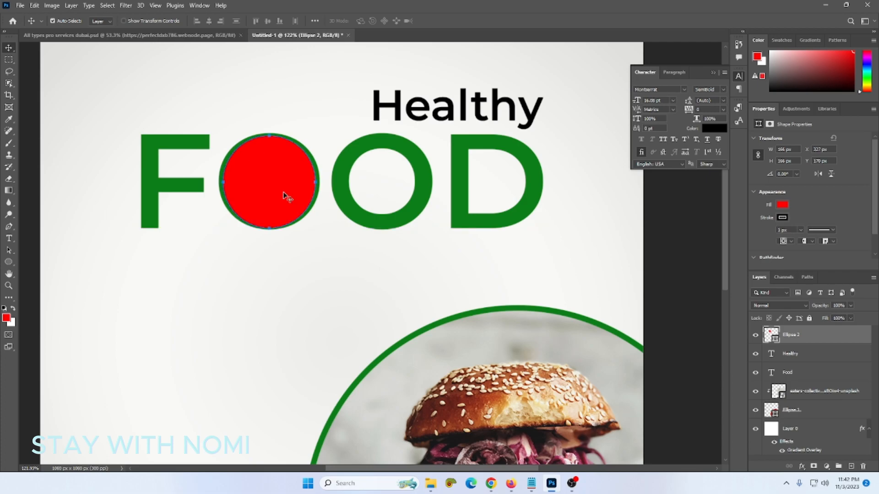
- Squash the red circle to about 166 × 154 px so it fits inside the O
key(ctrl+t)
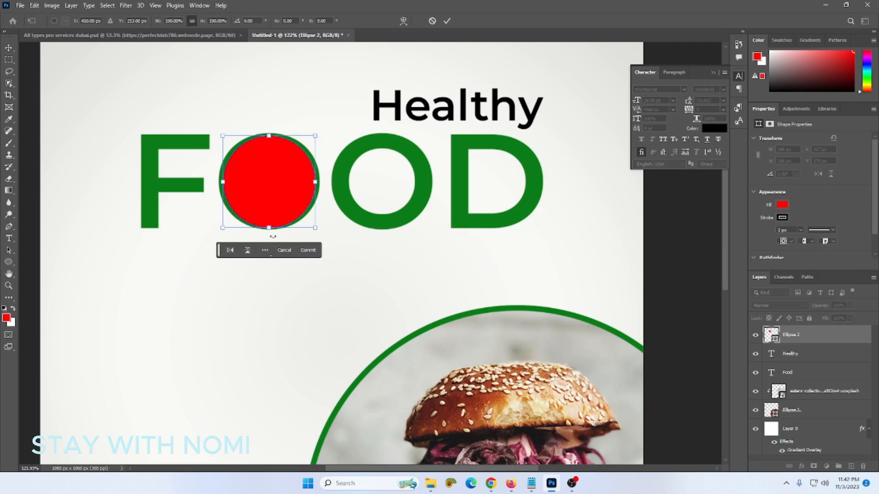
drag(270, 229, 277, 225)
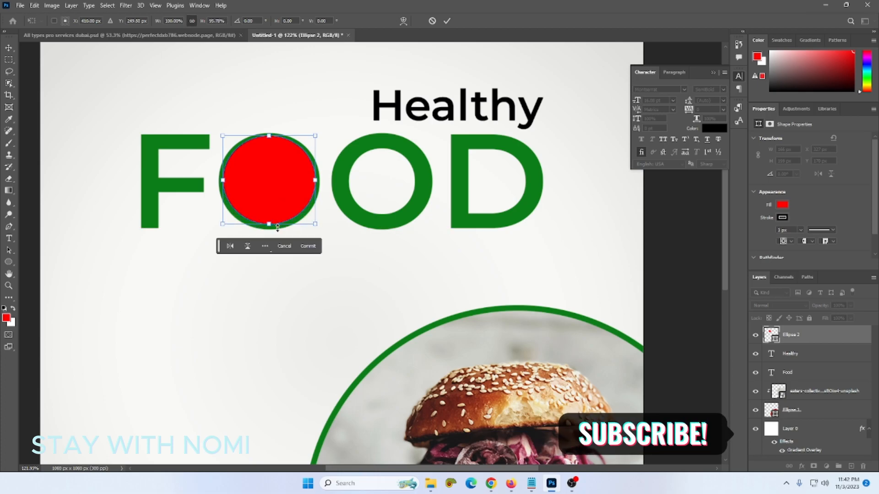
drag(268, 136, 269, 138)
key(Return)
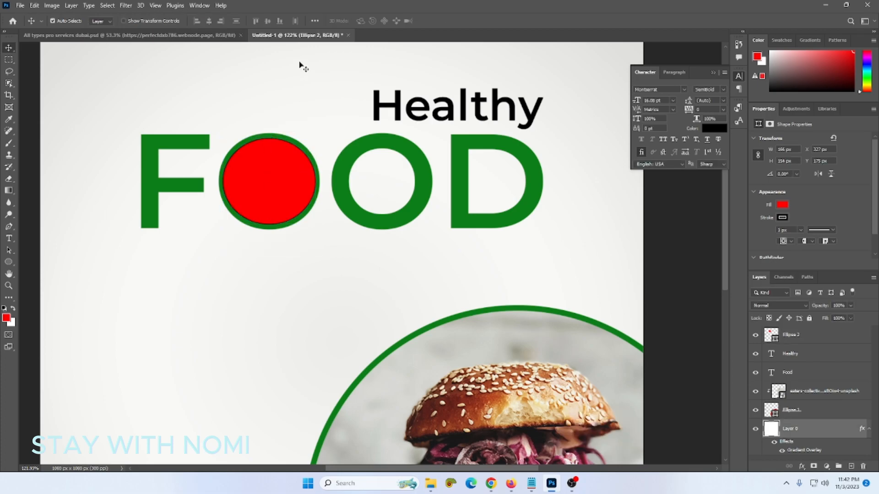
- Place the salad bowl photo embedded and scale it down to roughly the O's size
click(9, 6)
click(20, 5)
click(20, 5)
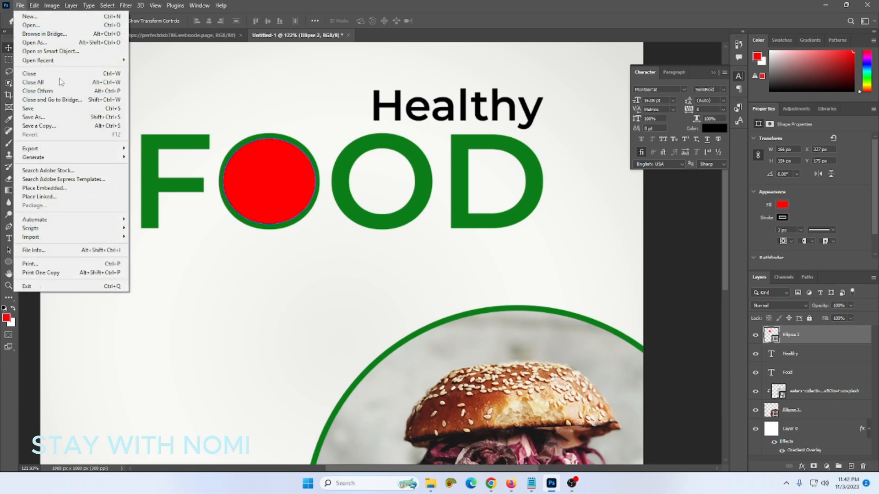
click(68, 188)
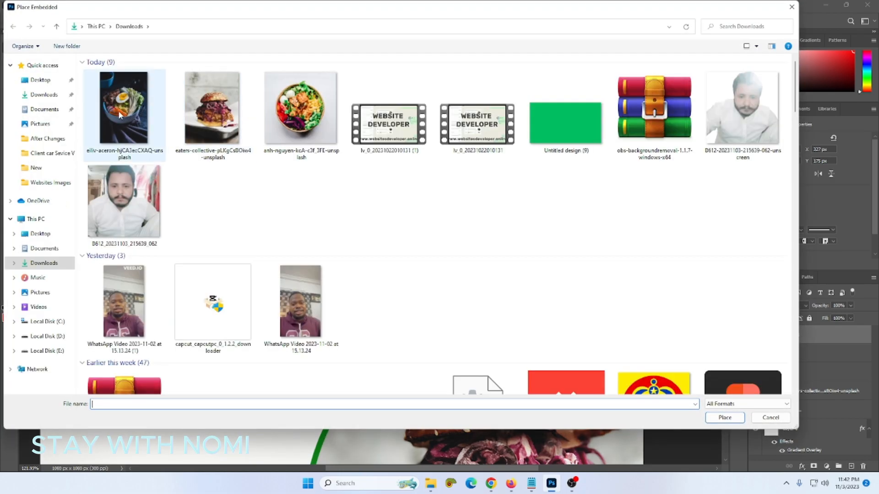
click(301, 109)
click(734, 419)
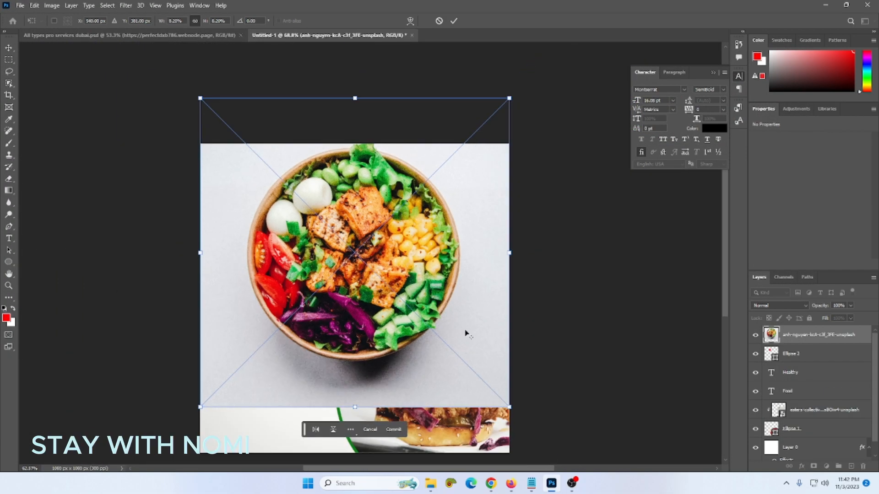
drag(510, 407, 323, 224)
scroll(323, 229, up, 4)
click(807, 353)
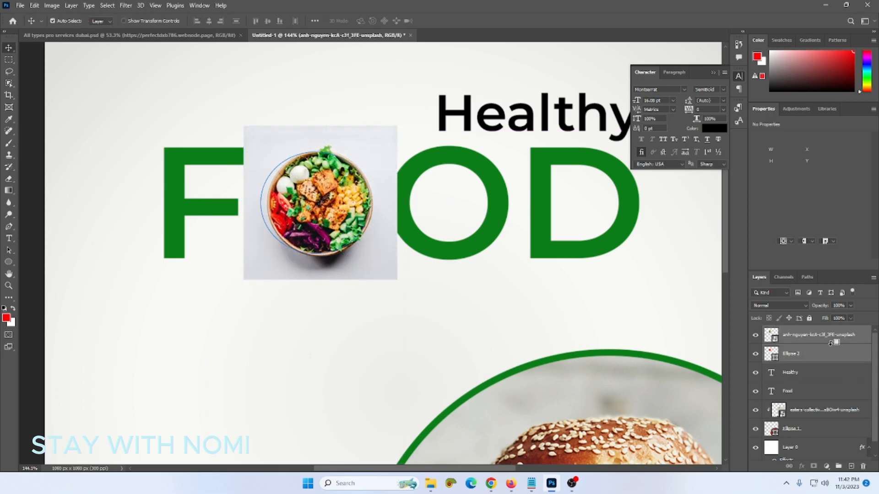
- Clip the salad photo into the red circle and nudge it slightly left
alt+click(807, 344)
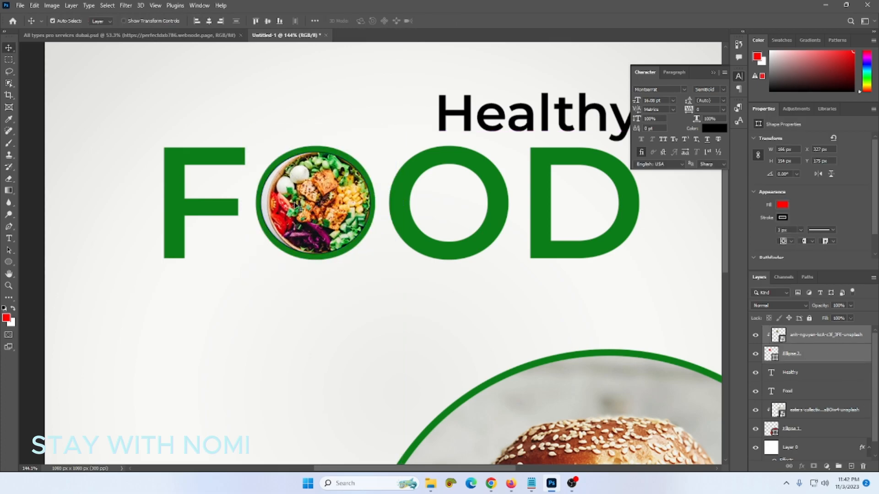
click(316, 367)
click(319, 243)
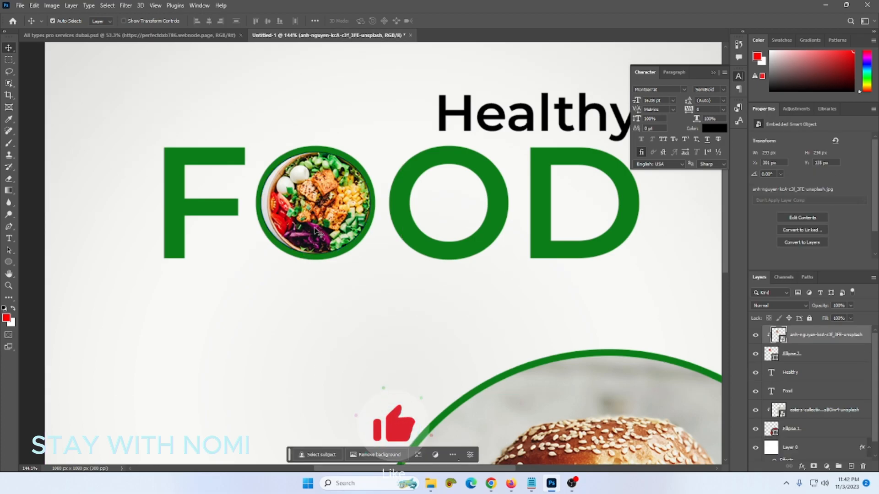
key(Left)
key(Left)
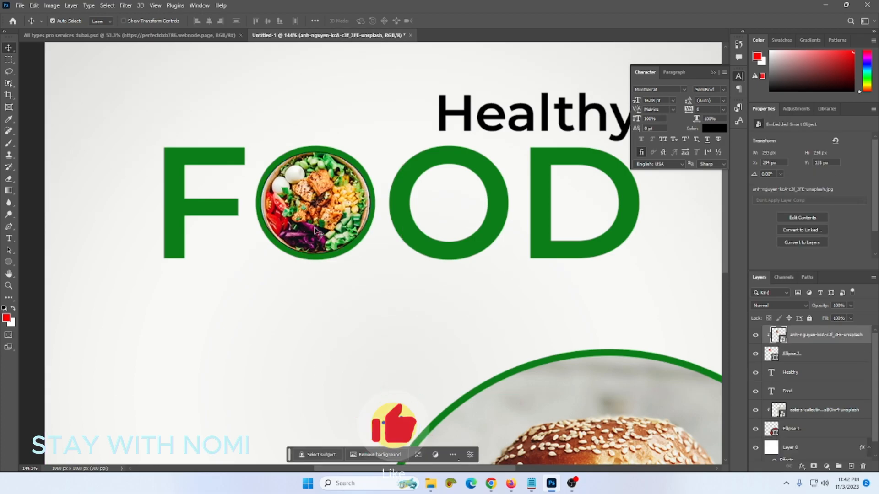
key(Left)
- Enlarge the salad photo so it fills the circle
key(ctrl+t)
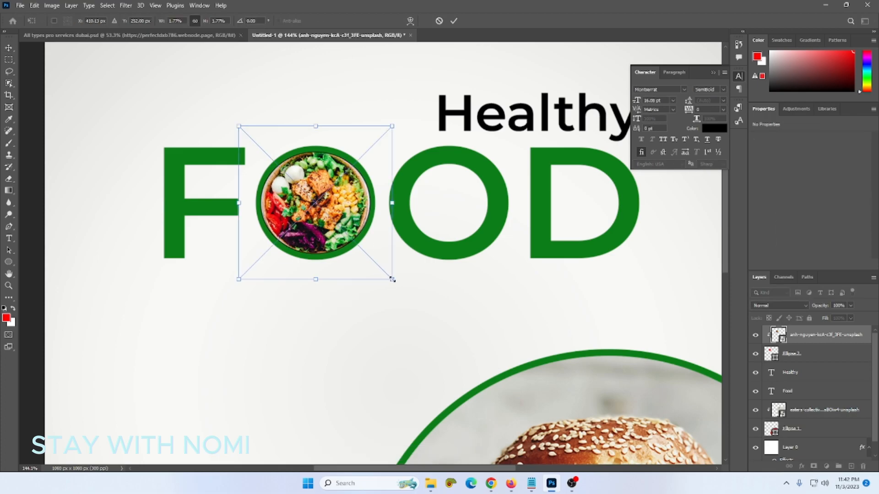
drag(391, 279, 395, 282)
key(Return)
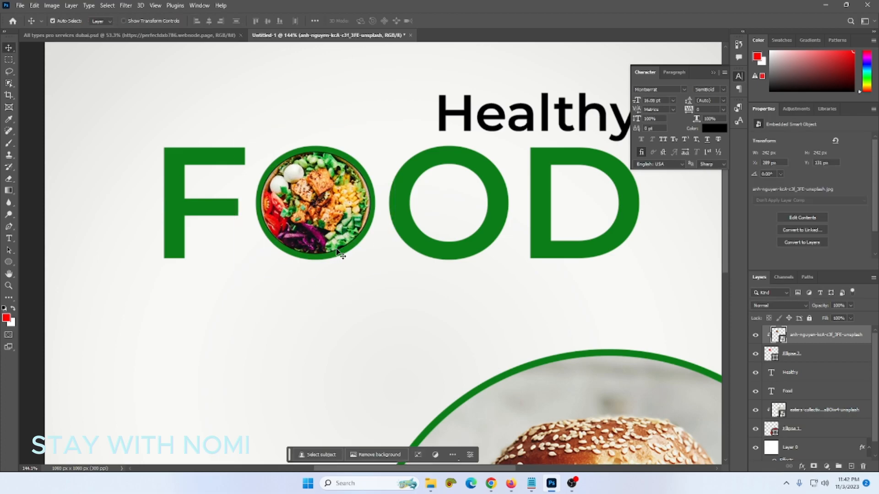
key(ctrl+t)
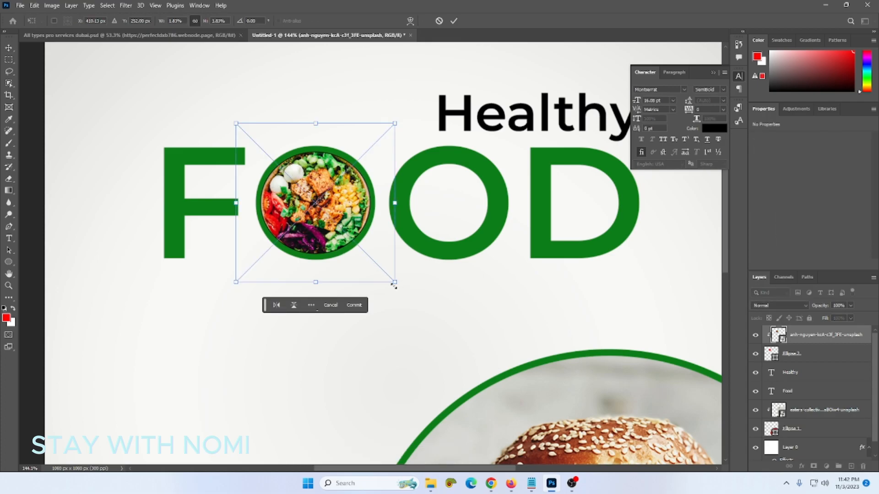
drag(395, 281, 401, 297)
- Commit the salad photo's enlarged size and review the circle's outline colour options
key(Return)
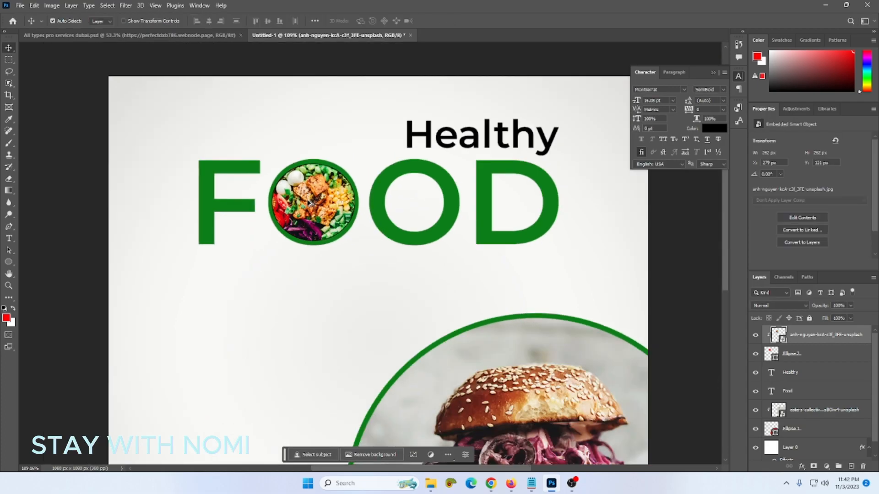
scroll(310, 204, down, 3)
scroll(311, 203, up, 3)
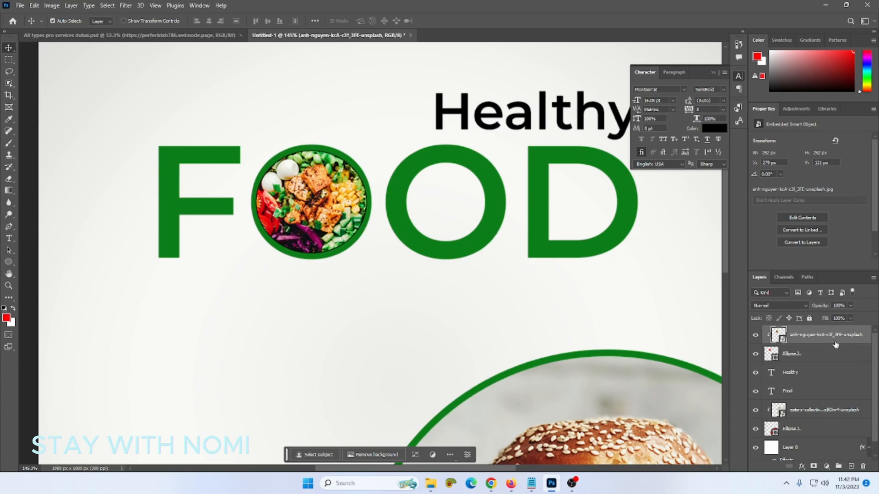
click(827, 362)
click(782, 218)
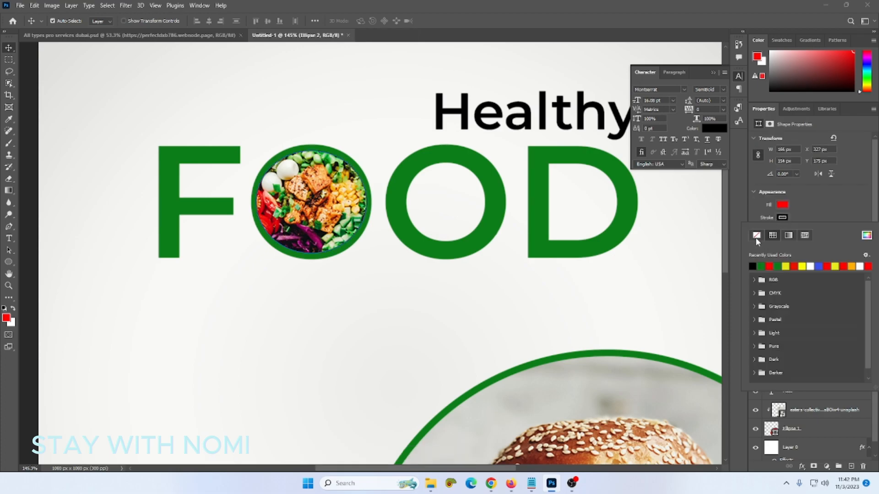
click(822, 213)
click(275, 295)
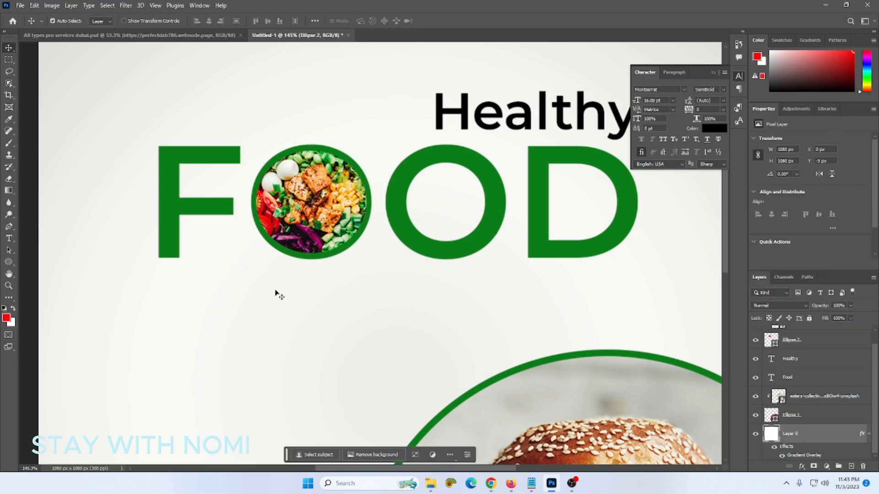
scroll(277, 295, down, 2)
scroll(275, 291, down, 4)
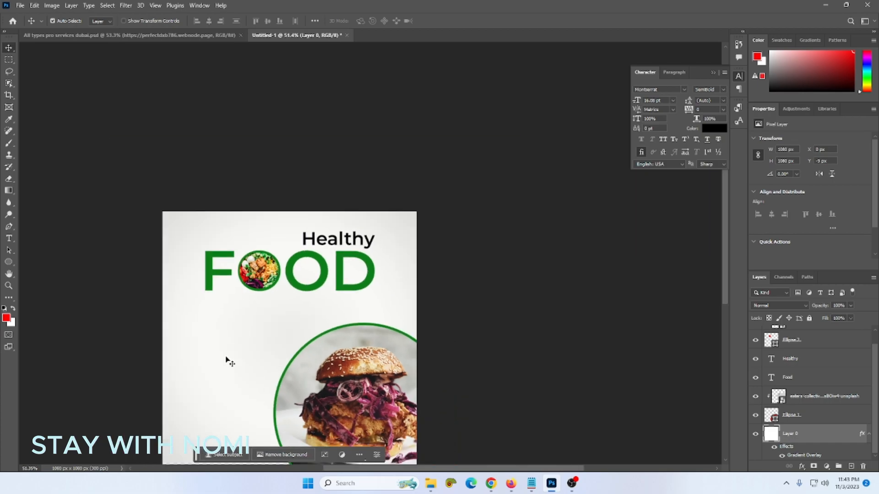
scroll(228, 337, up, 3)
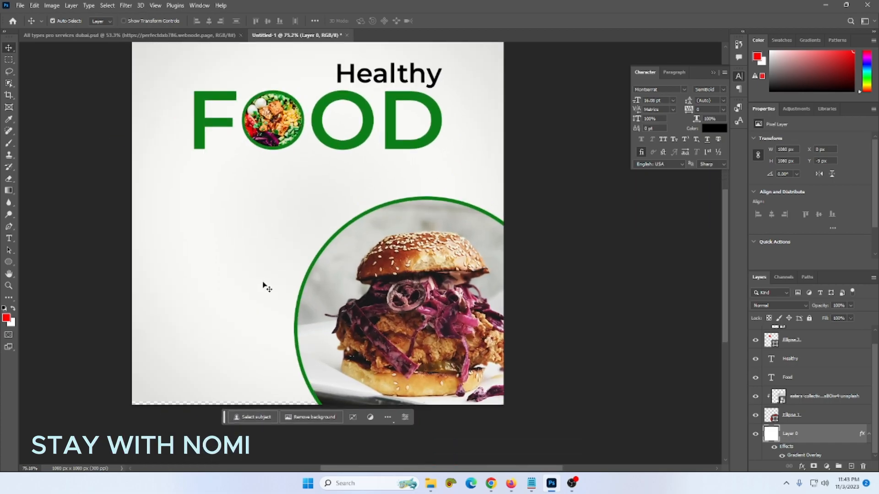
scroll(355, 159, up, 2)
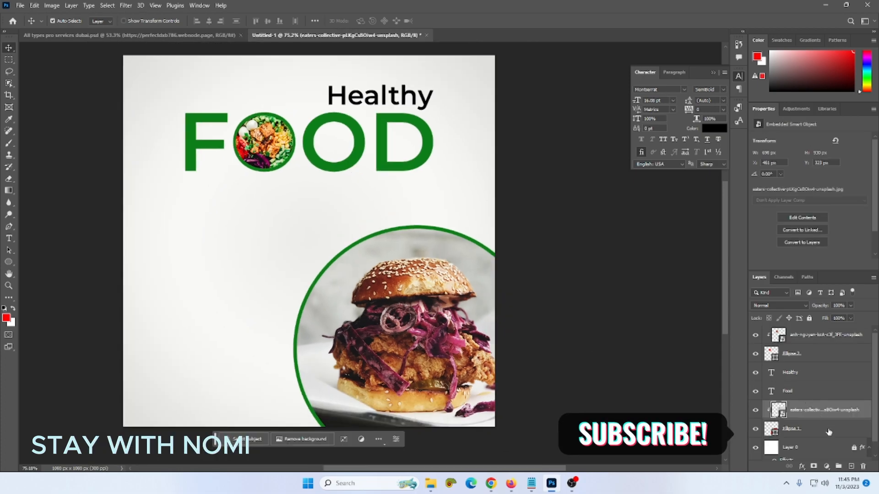
- Duplicate the burger circle to the left and shrink it against the canvas's left edge
click(298, 309)
drag(386, 325, 161, 267)
key(ctrl+t)
drag(310, 432, 247, 347)
drag(207, 306, 173, 283)
drag(215, 329, 226, 339)
drag(176, 291, 189, 306)
key(Return)
- Delete the copied burger photo so the small circle shows plain red
click(244, 256)
click(206, 274)
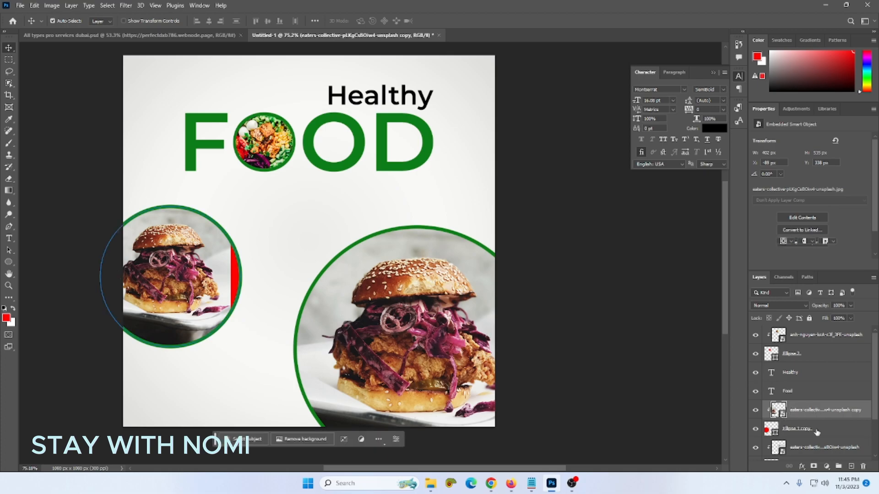
key(Delete)
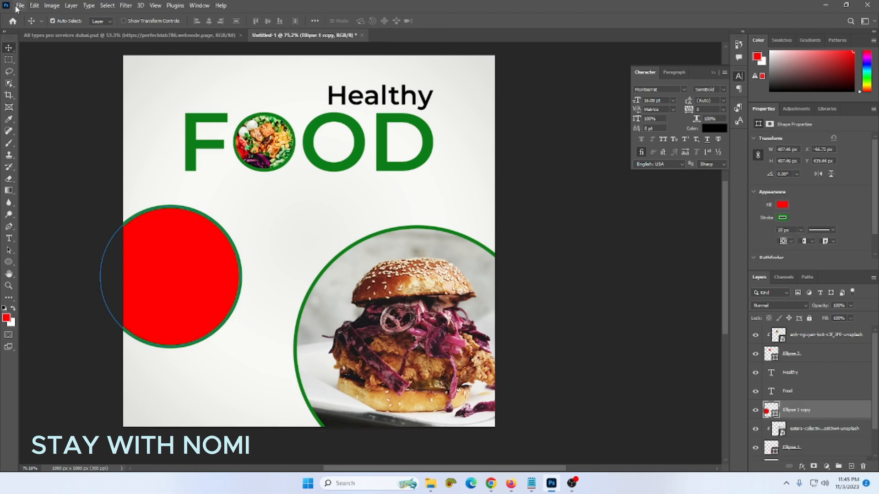
- Place the bowl-of-food photo topped with egg and vegetables into the post
click(18, 6)
click(75, 188)
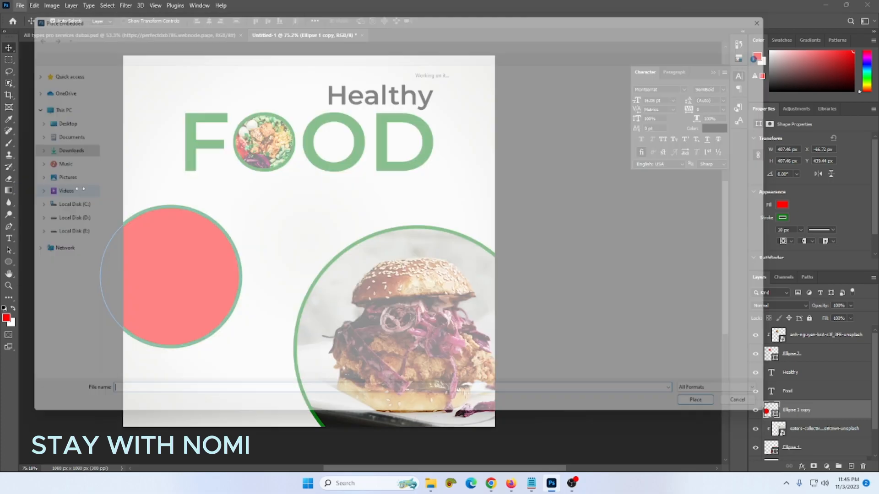
click(160, 128)
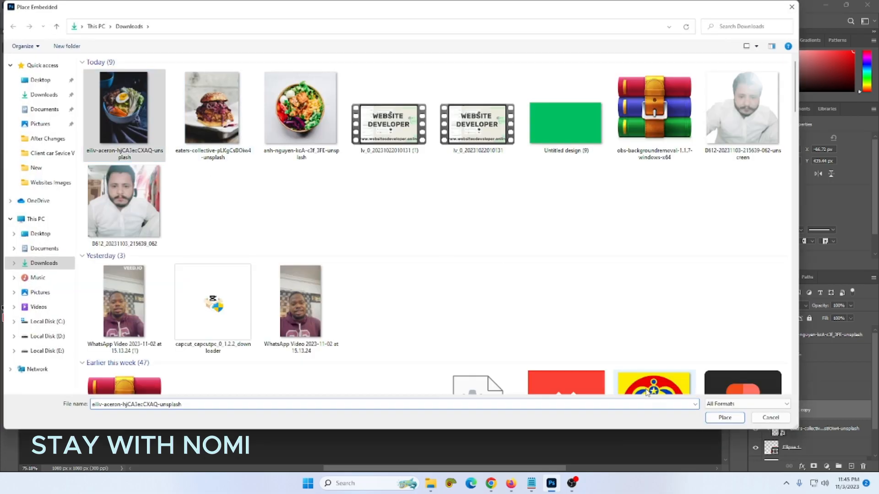
click(725, 418)
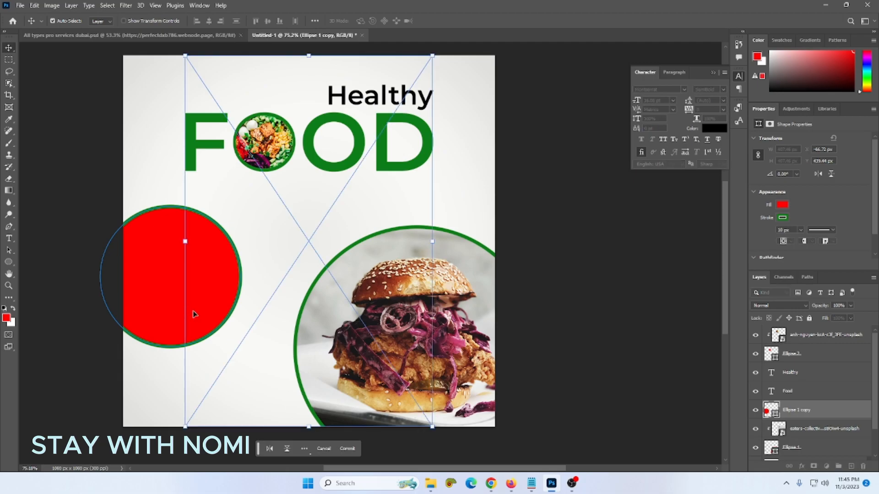
- Size the bowl photo over the small left circle and clip it to Ellipse 1 copy
drag(438, 430, 359, 317)
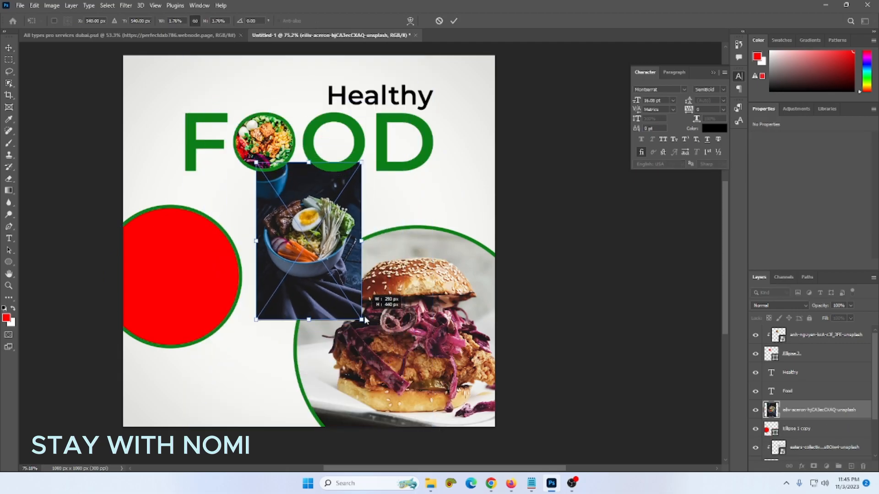
drag(306, 264, 169, 295)
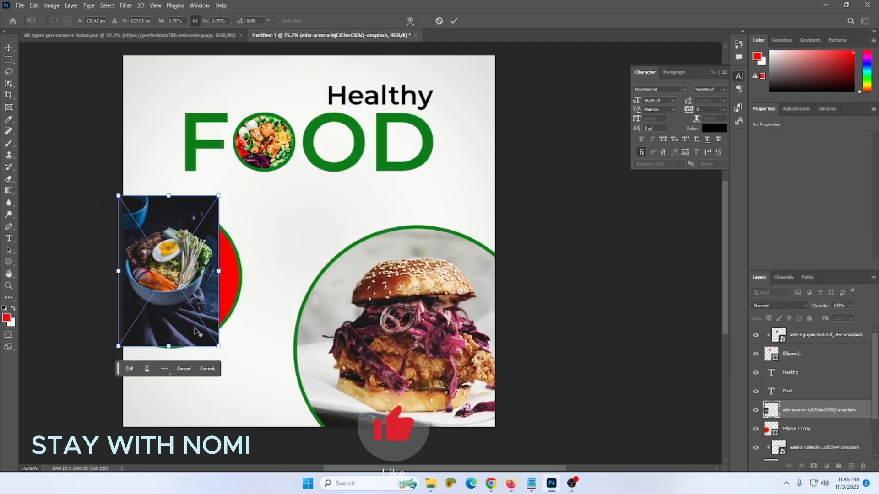
drag(216, 348, 231, 371)
drag(195, 314, 205, 328)
key(Return)
click(832, 432)
key(ctrl+alt+g)
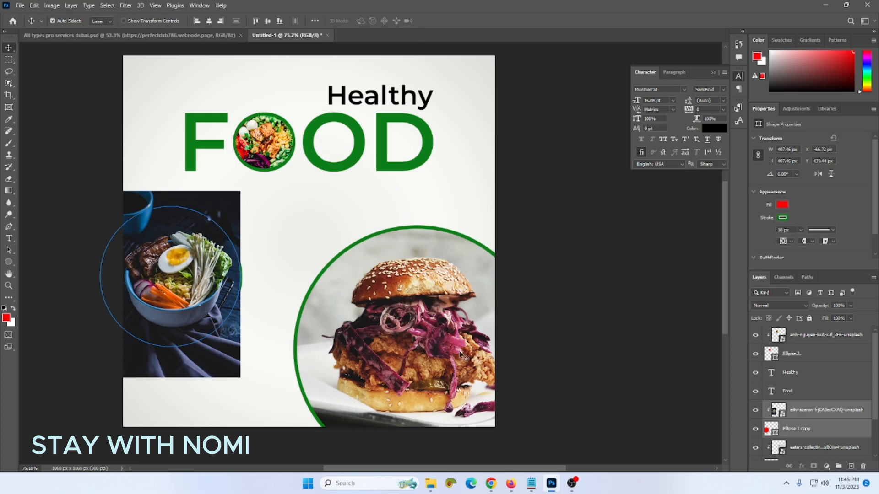
- Select the Healthy FOOD title elements and trial a downward move, then undo it
click(88, 153)
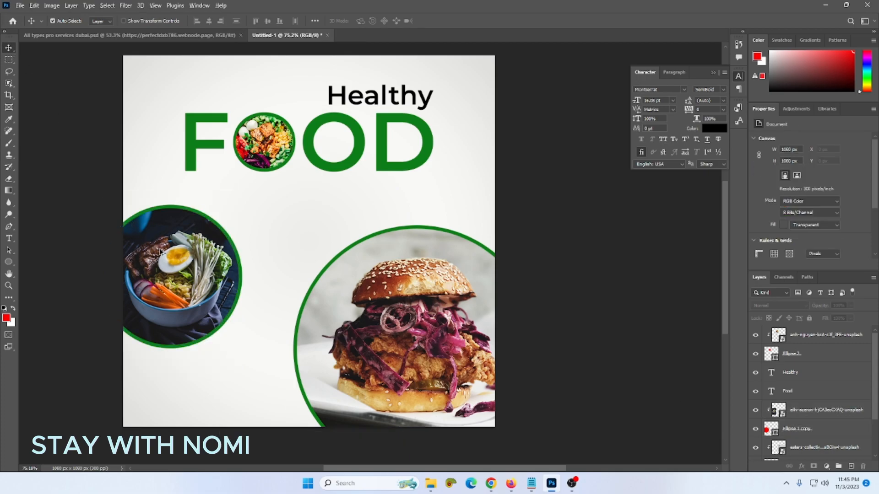
scroll(158, 251, down, 1)
scroll(219, 271, up, 1)
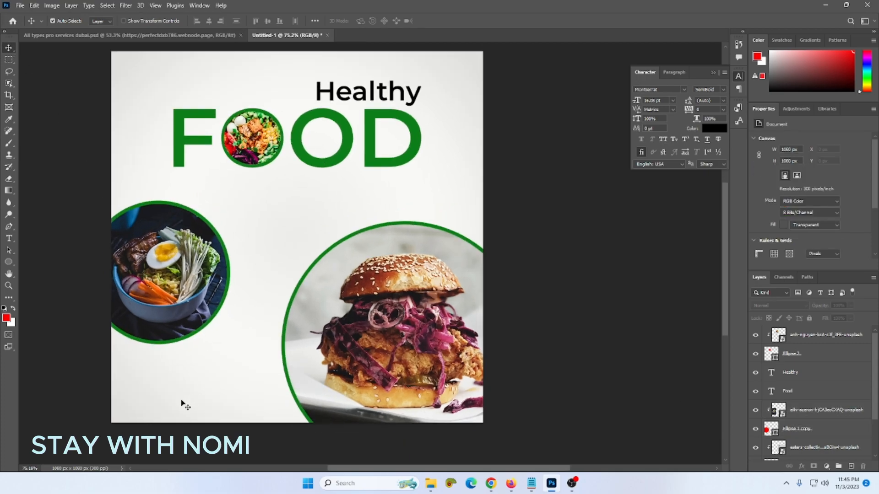
scroll(395, 269, down, 1)
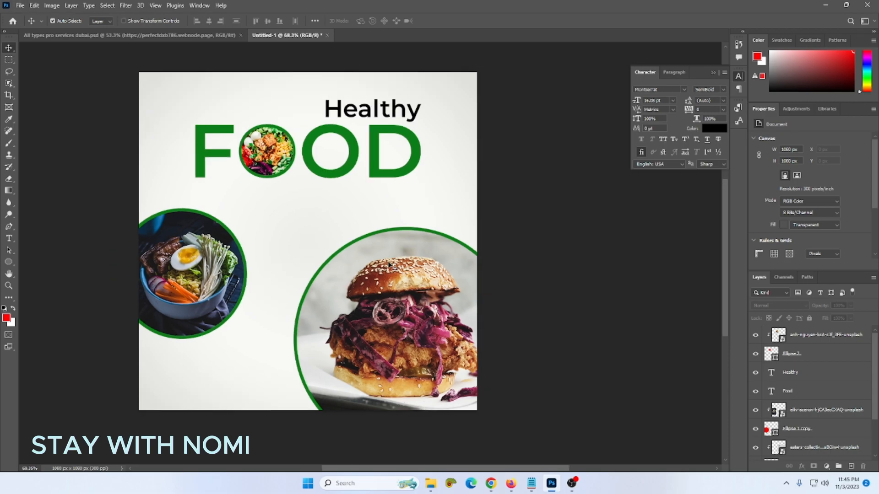
mouse_move(410, 98)
mouse_down()
mouse_move(339, 112)
mouse_move(186, 173)
mouse_up()
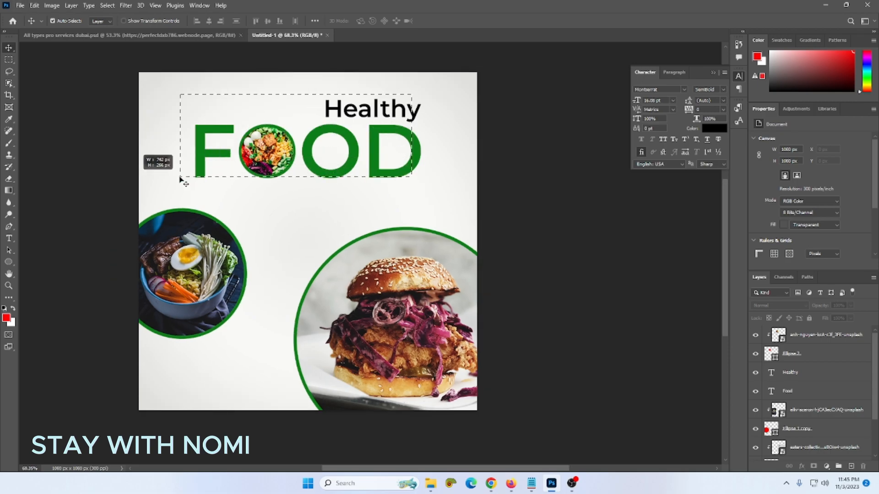
drag(256, 153, 258, 180)
key(ctrl+z)
click(500, 242)
- Reselect the Healthy and FOOD layers and lower them about 40 px
drag(458, 107, 198, 160)
mouse_move(559, 108)
mouse_down()
mouse_move(238, 120)
mouse_move(183, 154)
mouse_up()
drag(279, 161, 280, 173)
click(365, 204)
scroll(365, 204, up, 1)
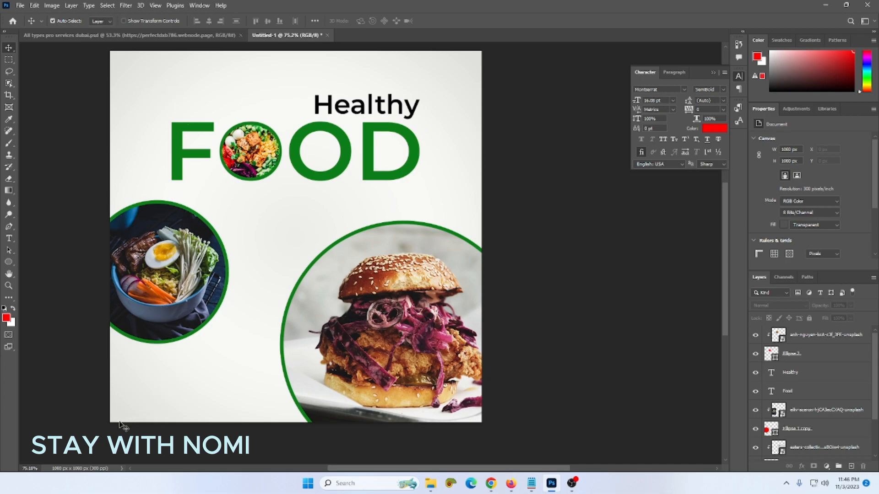
scroll(233, 344, down, 1)
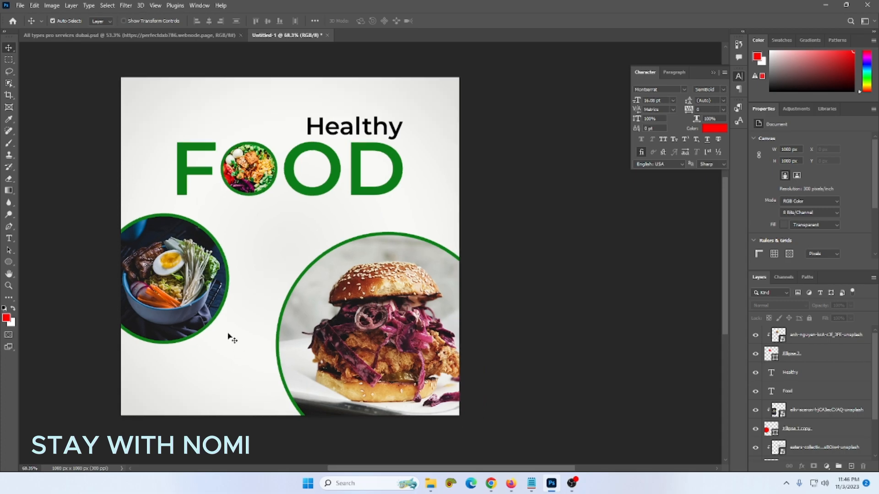
- Add a red text line at the bottom left and type the phone number, correcting a wrong digit
click(9, 238)
click(140, 395)
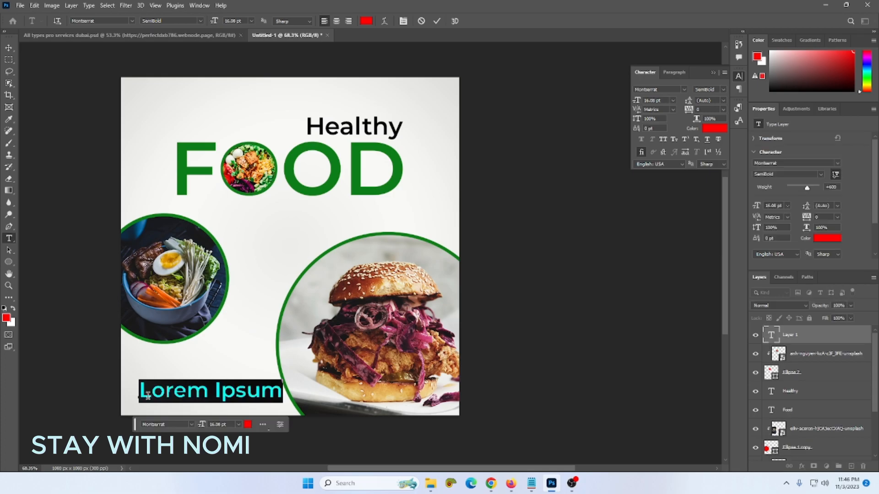
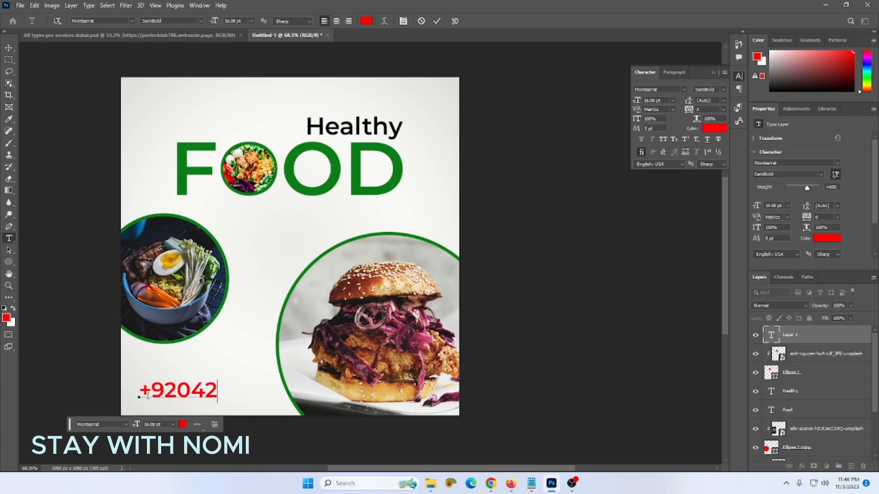
key(Left)
key(Left)
key(Delete)
key(Right)
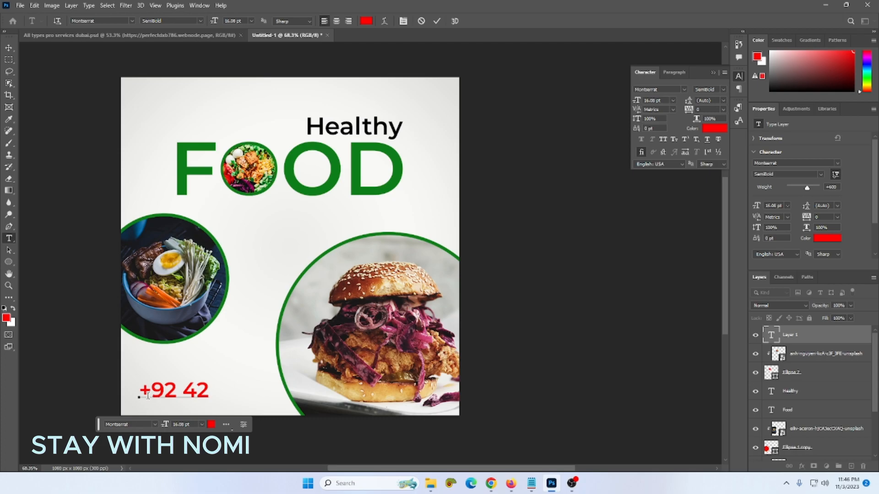
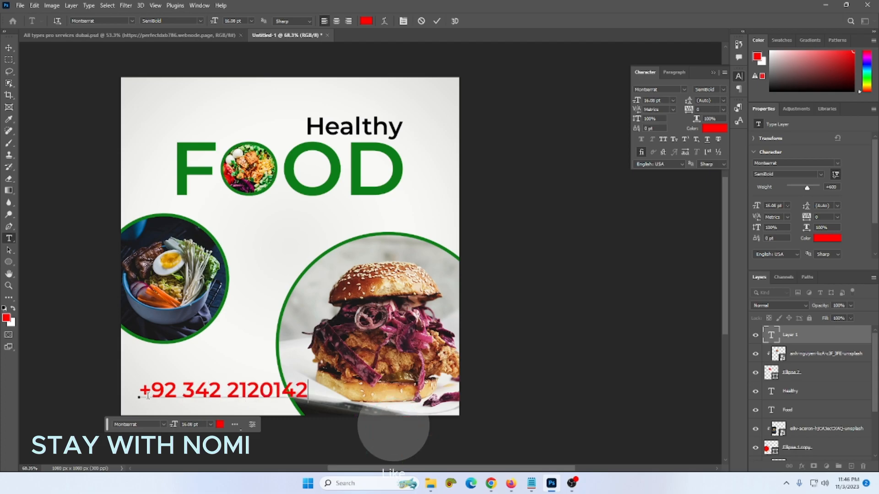
- Recolour the whole phone number text black
click(366, 20)
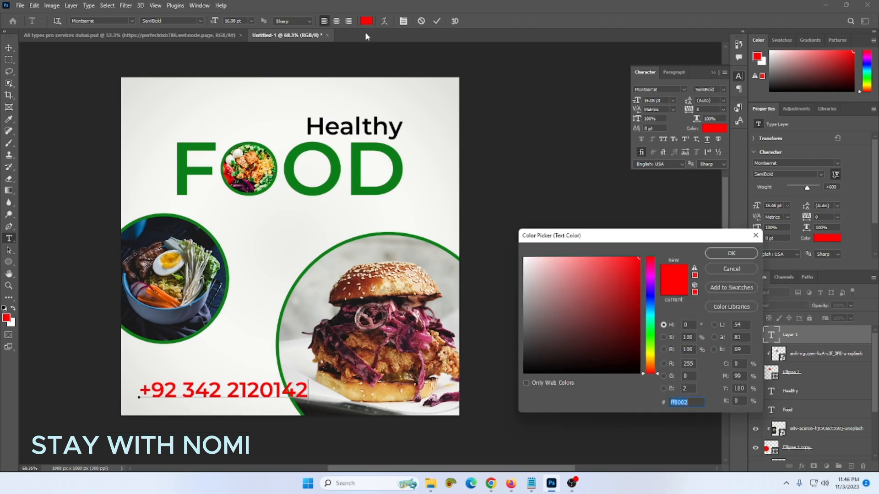
drag(553, 349, 524, 373)
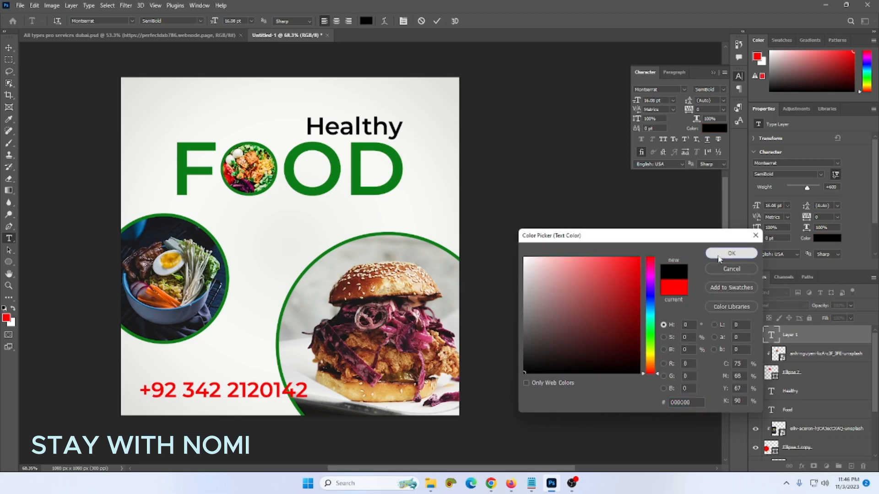
click(720, 256)
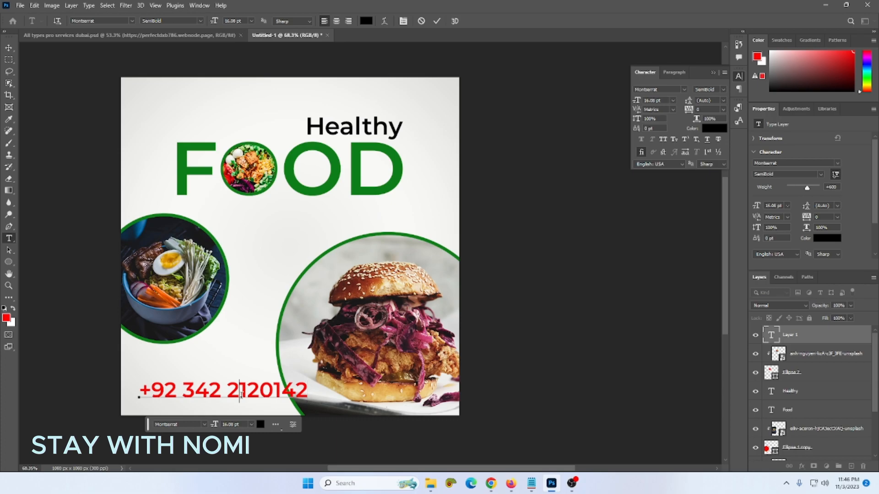
key(ctrl+shift+Left)
key(ctrl+shift+Left)
key(ctrl+shift+Left)
click(260, 424)
drag(563, 343, 509, 383)
click(745, 256)
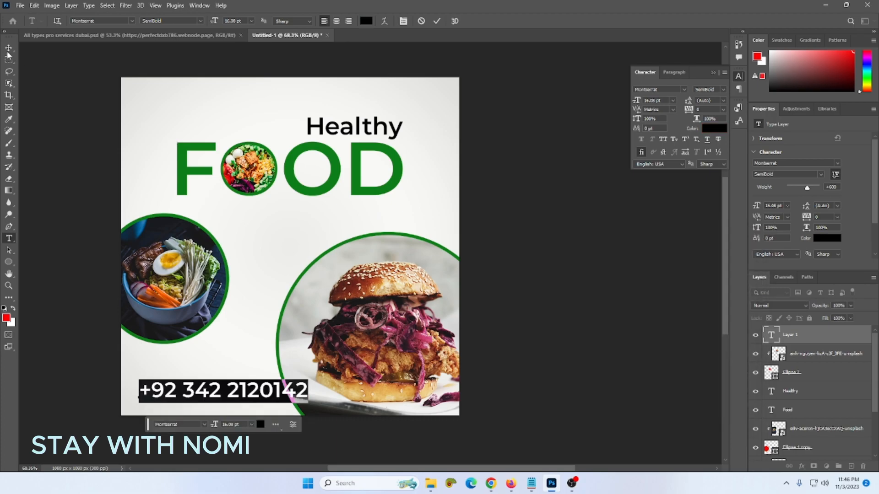
click(9, 47)
- Shrink the phone number to about 9.69 pt and start placing an embedded image
key(ctrl+t)
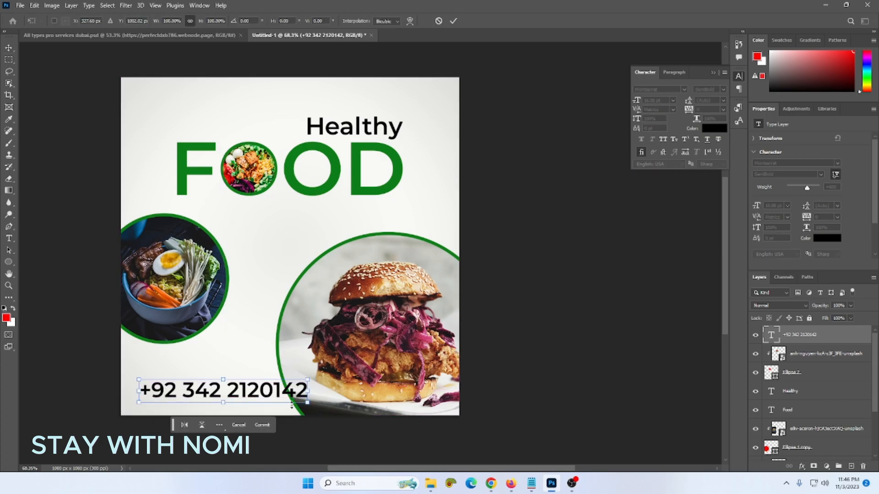
drag(307, 406, 232, 407)
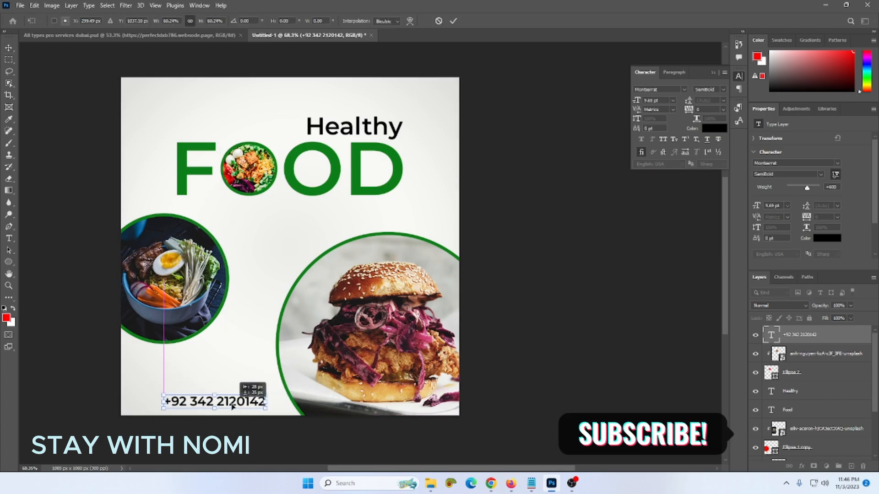
key(Return)
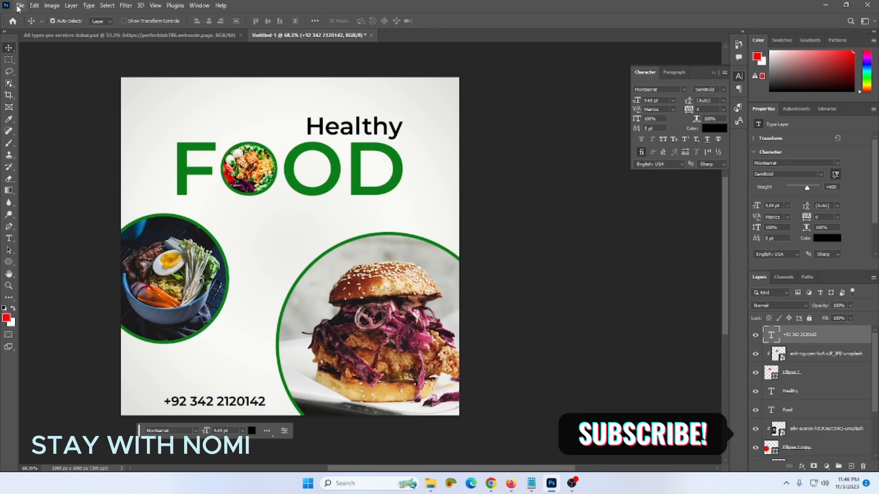
click(20, 5)
click(44, 187)
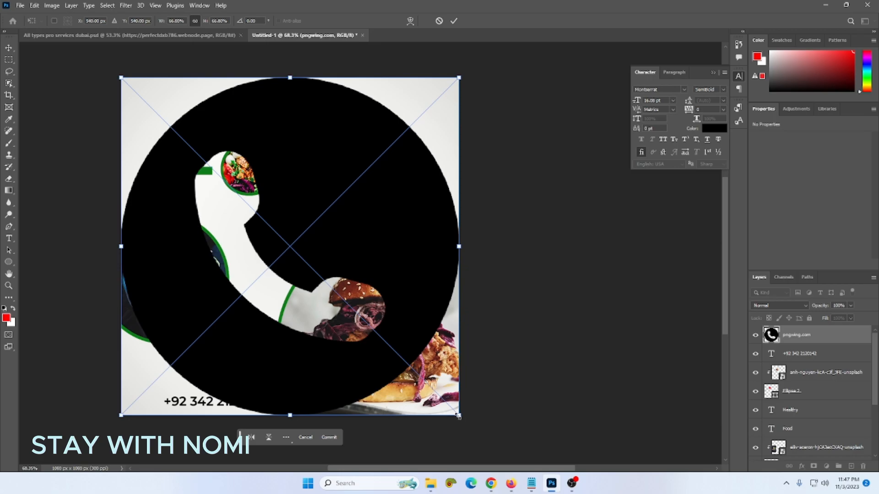
- Shrink the placed phone icon and tint it with a Color Overlay sampled from FOOD's green
drag(459, 415, 150, 401)
key(Return)
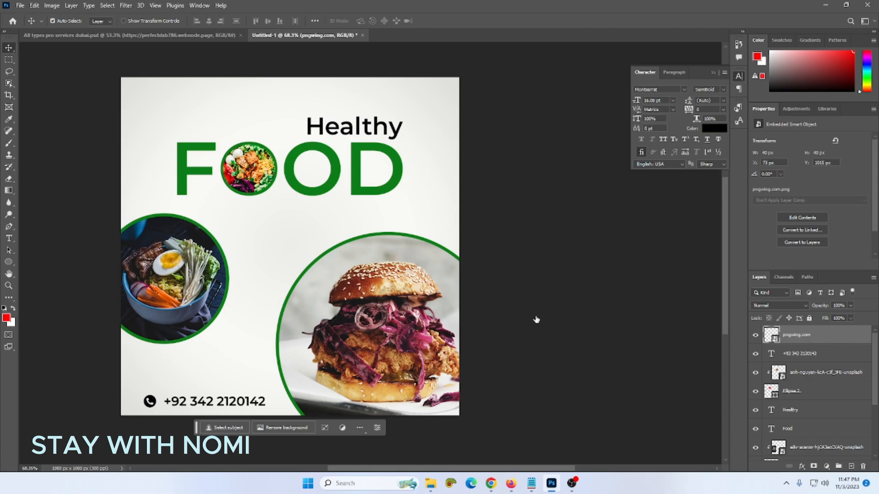
double_click(819, 334)
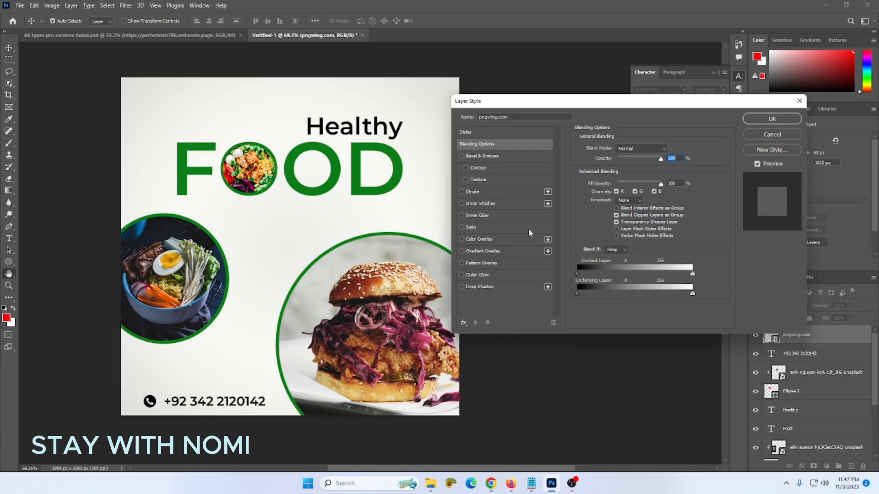
click(492, 238)
click(670, 149)
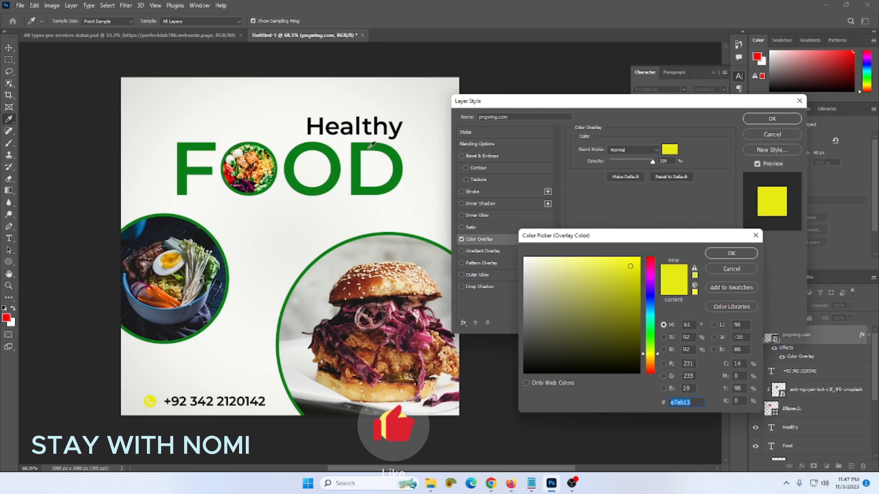
click(395, 169)
click(742, 254)
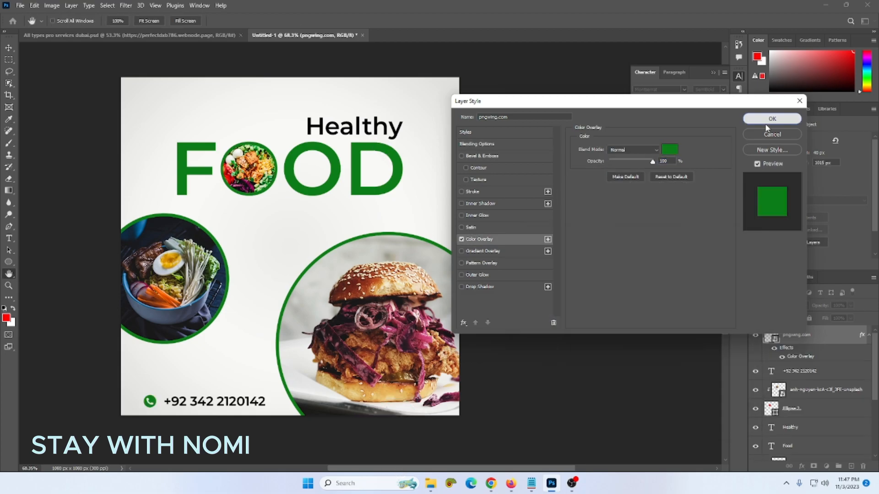
click(772, 118)
scroll(154, 412, up, 2)
- Shift the phone number so it sits right beside the phone icon
drag(173, 403, 219, 406)
scroll(210, 409, down, 1)
click(218, 407)
scroll(219, 406, down, 2)
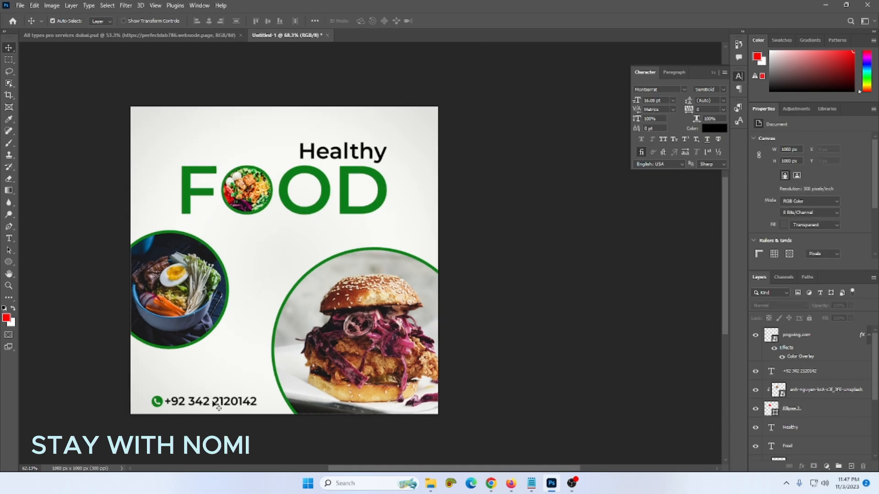
scroll(219, 406, up, 1)
scroll(218, 406, up, 1)
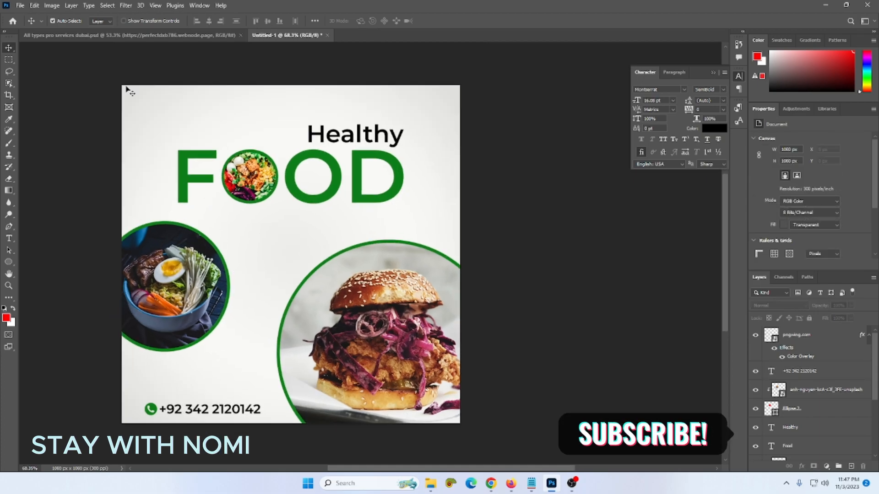
- Place the social icon sheet, copy its top row to a new layer, and hide the sheet
click(20, 8)
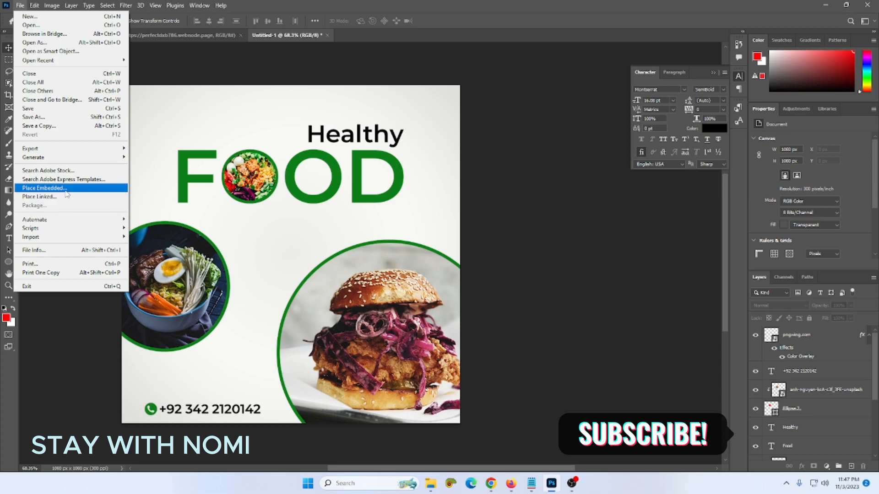
click(46, 188)
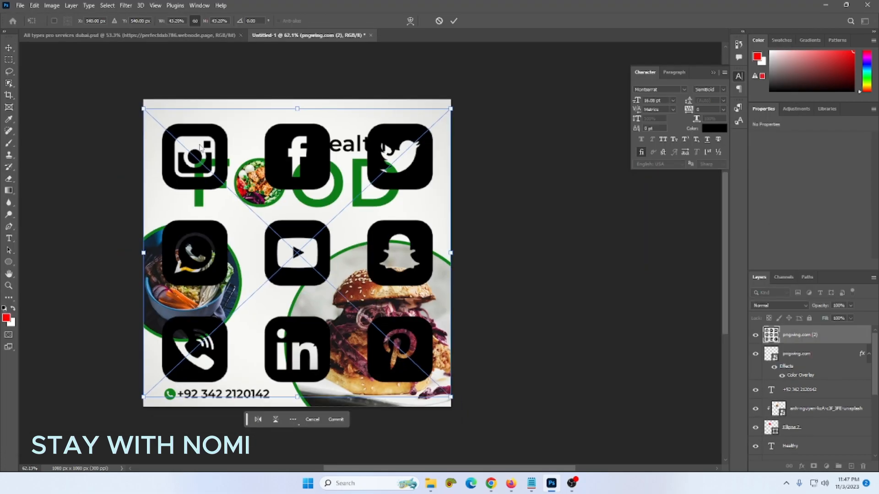
key(Return)
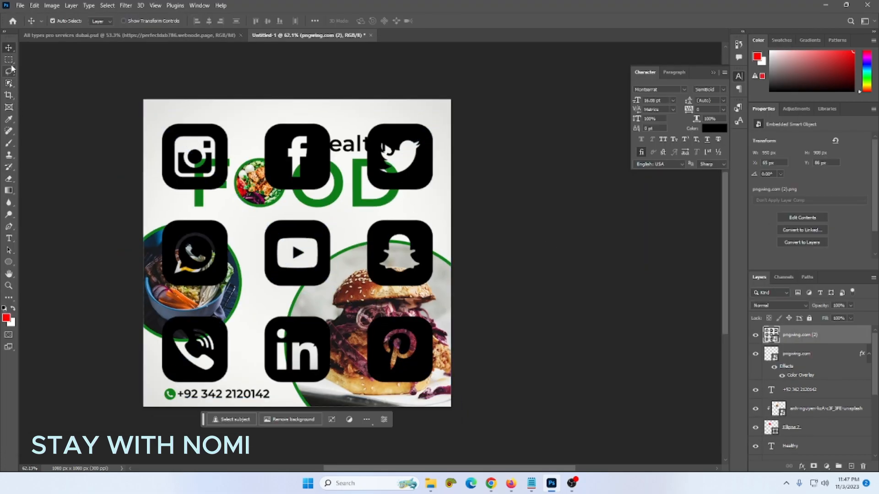
click(9, 59)
drag(153, 120, 438, 197)
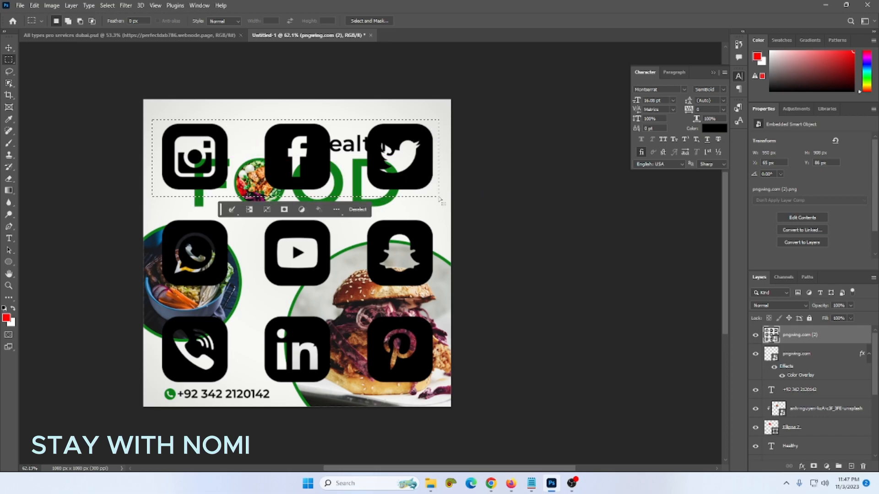
key(ctrl+j)
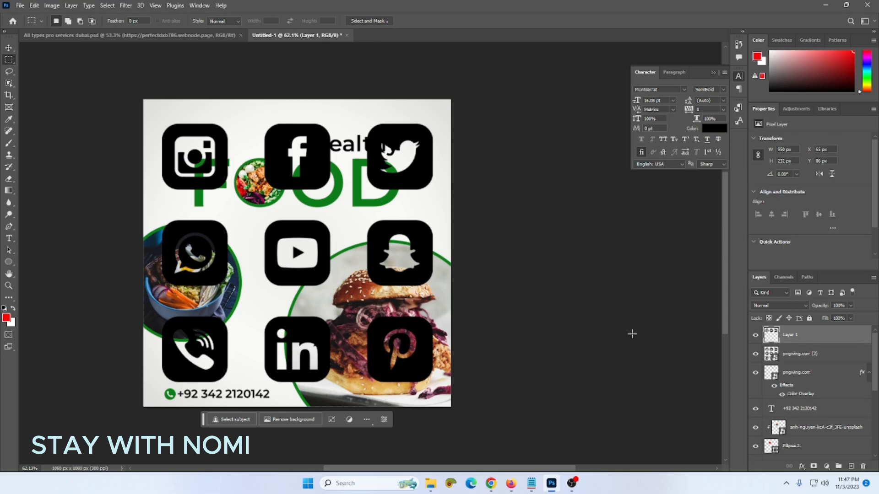
click(758, 354)
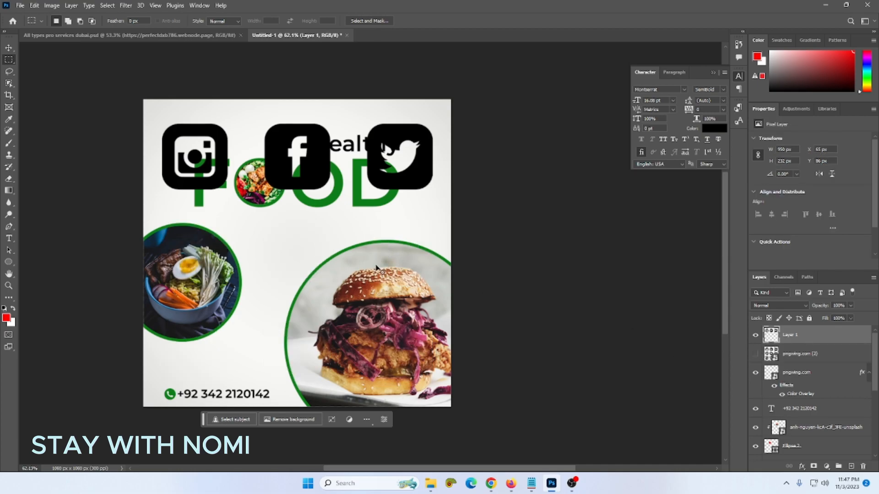
- Shrink the Instagram, Facebook and Twitter icons to about 22% and align them above the phone number
key(ctrl+t)
drag(429, 187, 285, 232)
drag(297, 190, 224, 380)
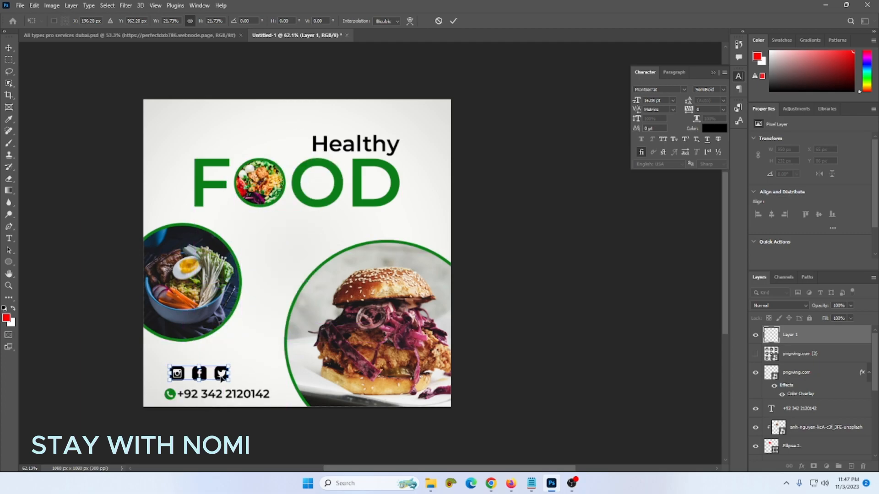
key(Return)
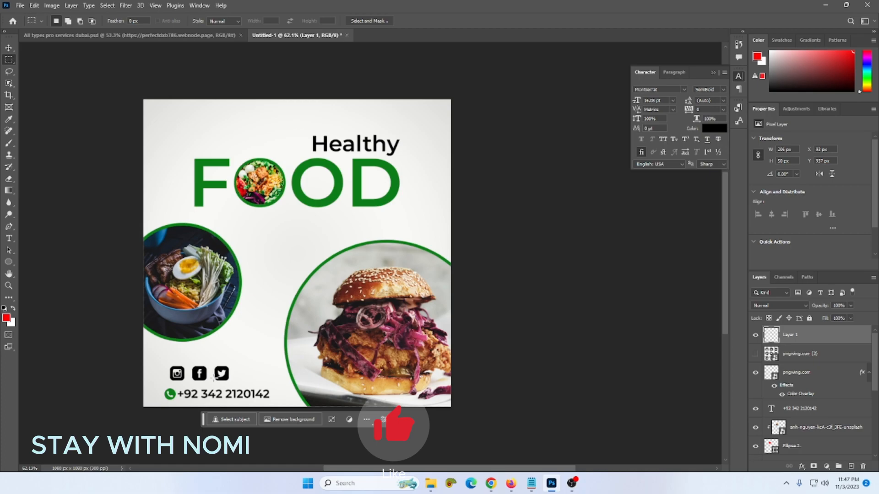
click(13, 49)
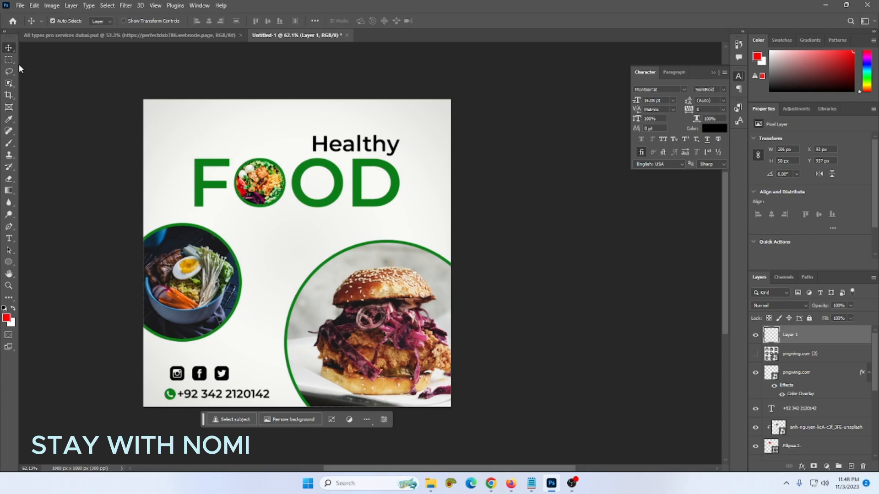
drag(209, 389, 200, 380)
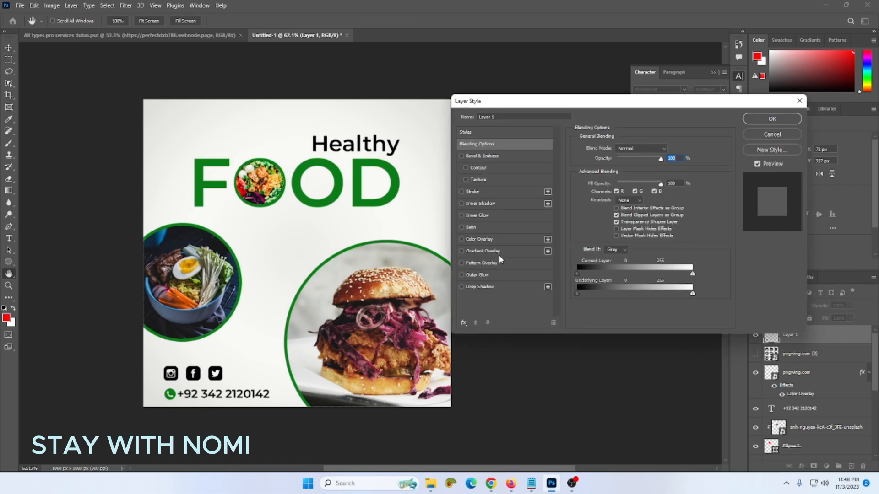
- Tint the three social icons green with a Color Overlay
click(478, 239)
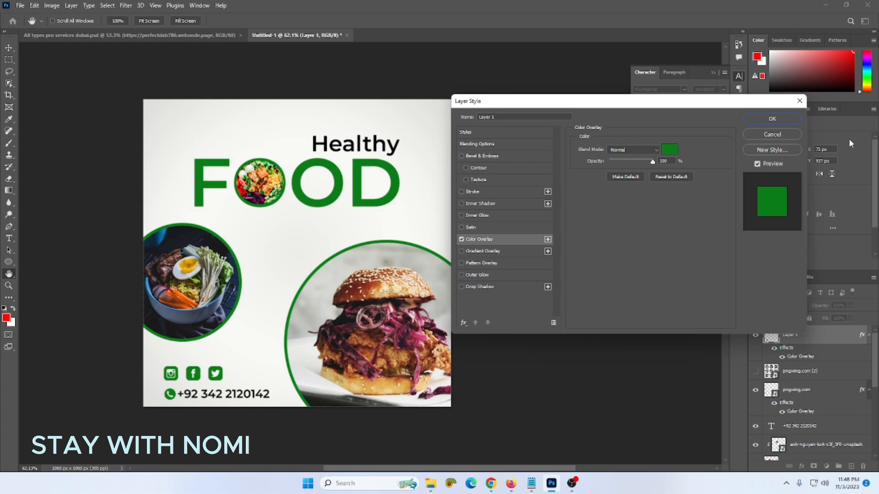
click(773, 118)
scroll(377, 255, up, 1)
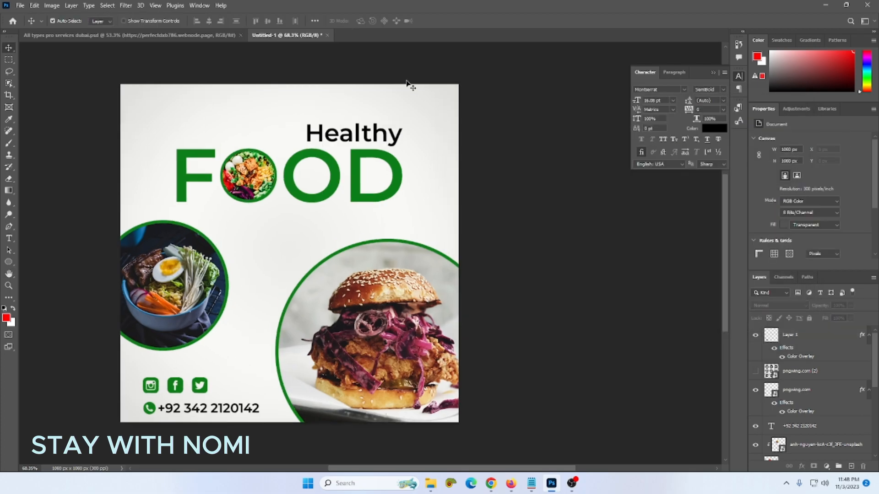
scroll(213, 324, up, 1)
scroll(222, 94, up, 2)
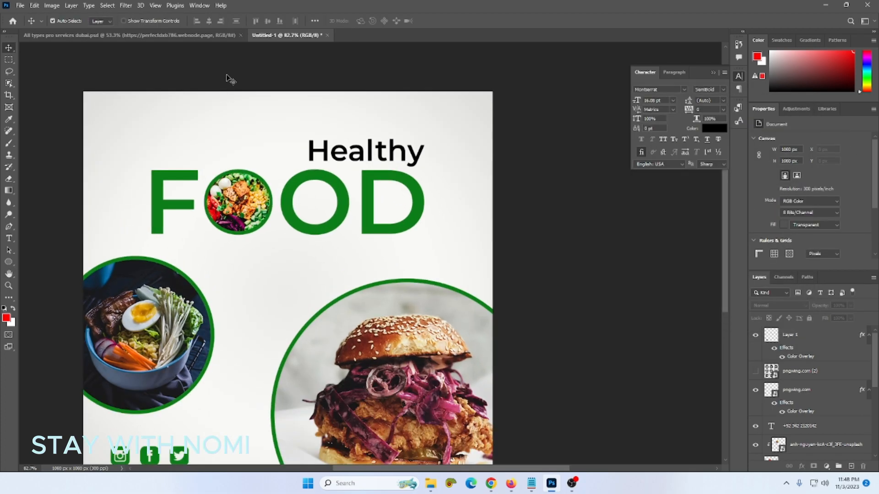
- Duplicate the Healthy text to the upper left and retype it as LOGO HERE
mouse_move(308, 152)
mouse_down()
mouse_move(147, 122)
mouse_move(130, 128)
mouse_up()
double_click(130, 128)
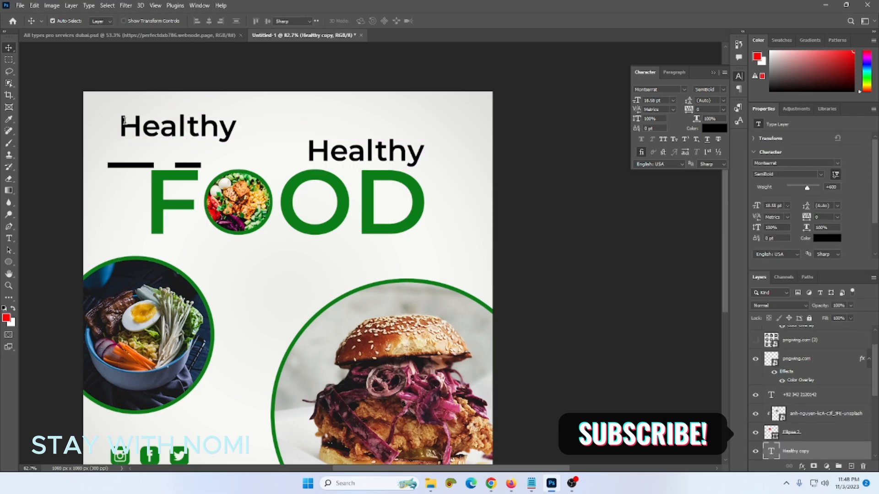
text(Logo)
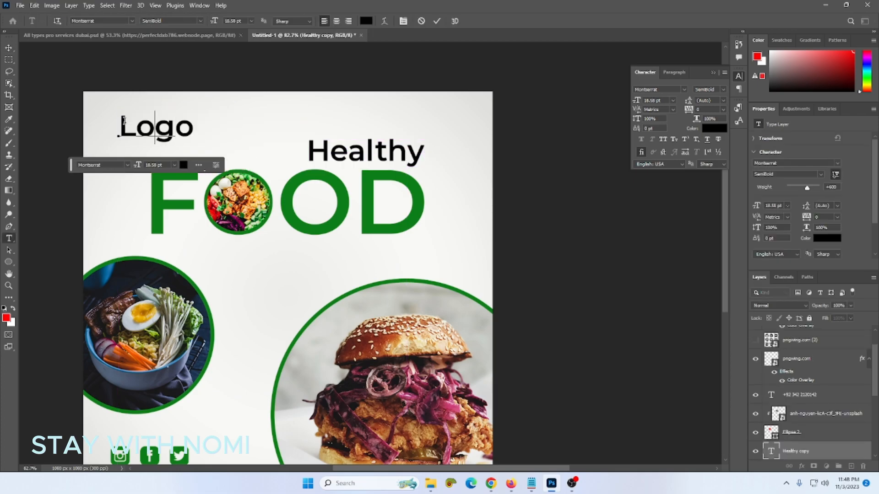
key(BackSpace)
key(BackSpace)
key(BackSpace)
key(BackSpace)
text(L)
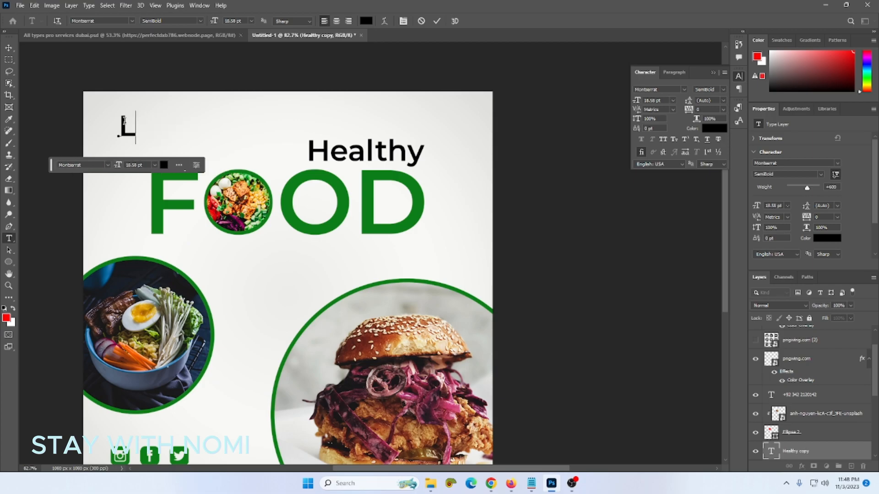
text(OGO HERE)
- Shrink the LOGO HERE text to about 8.23 pt and fit it into the top-left corner
click(9, 47)
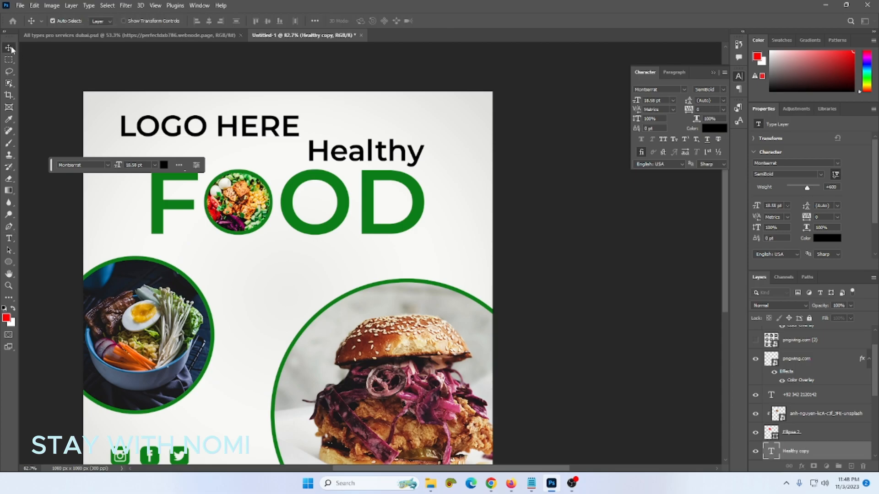
key(ctrl+t)
drag(300, 144, 166, 120)
- Give the FOOD title layer a Drop Shadow layer style, with no Stroke outline
scroll(238, 131, down, 4)
click(453, 130)
scroll(259, 253, up, 3)
click(408, 199)
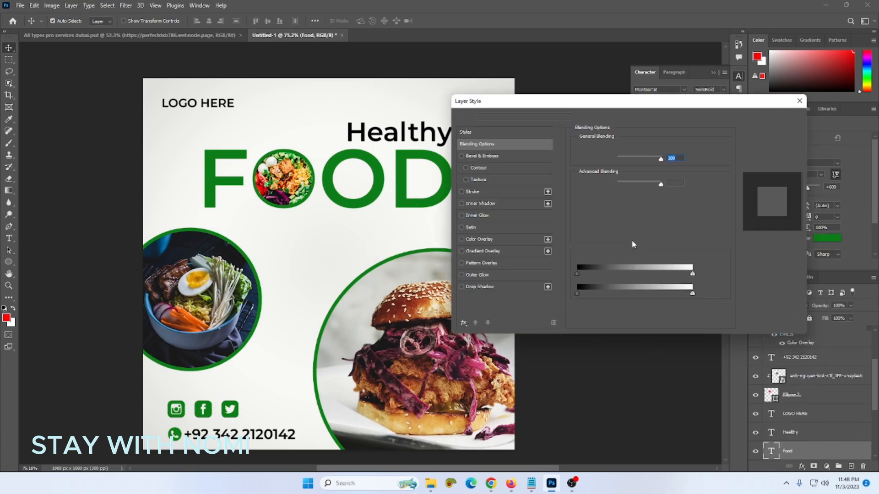
click(489, 195)
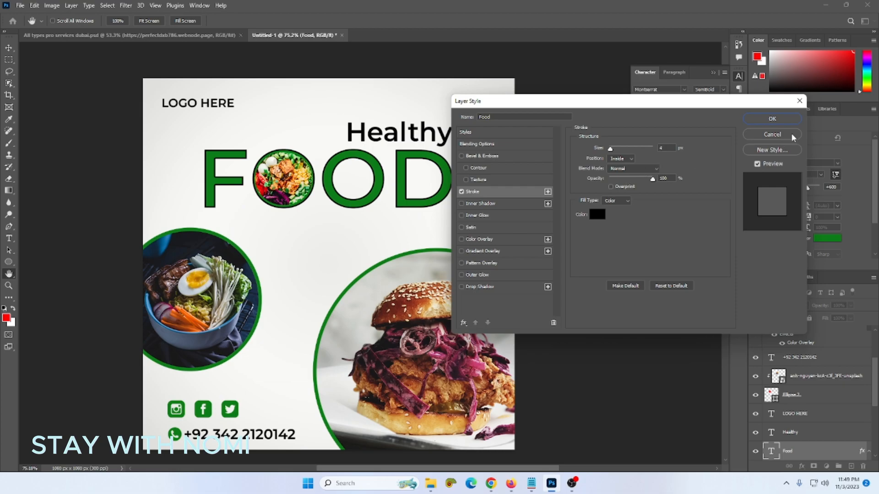
click(462, 191)
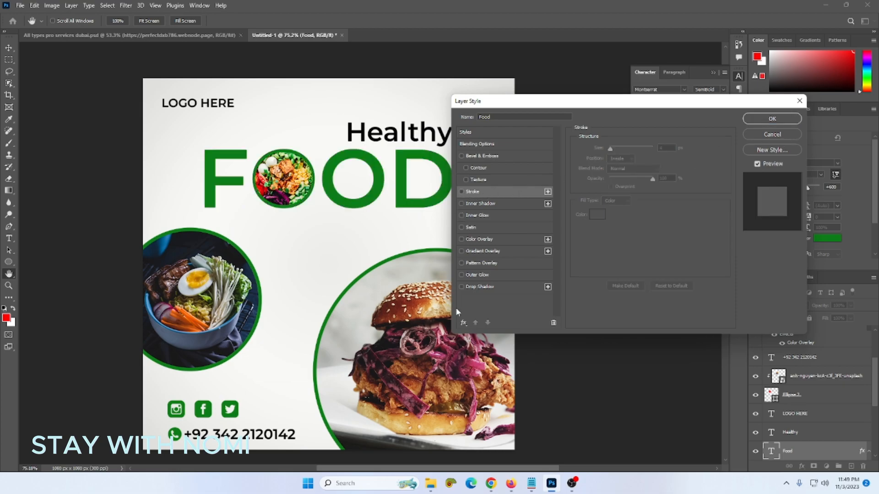
click(462, 287)
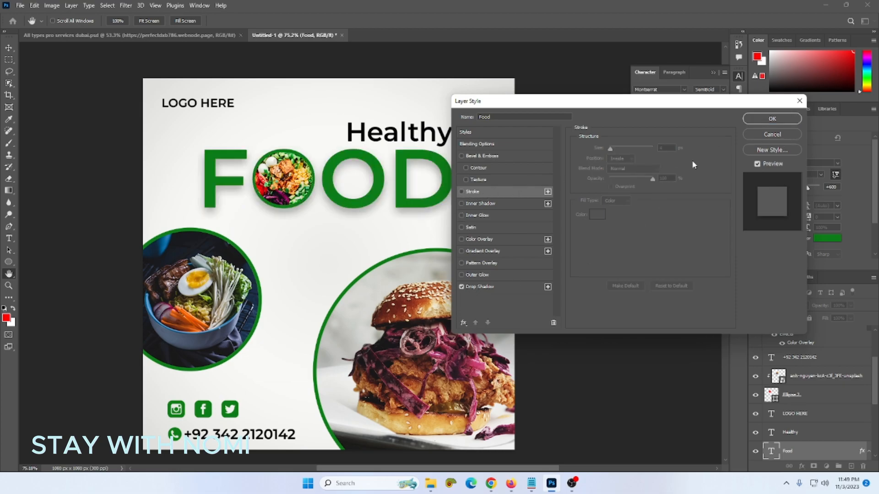
click(761, 118)
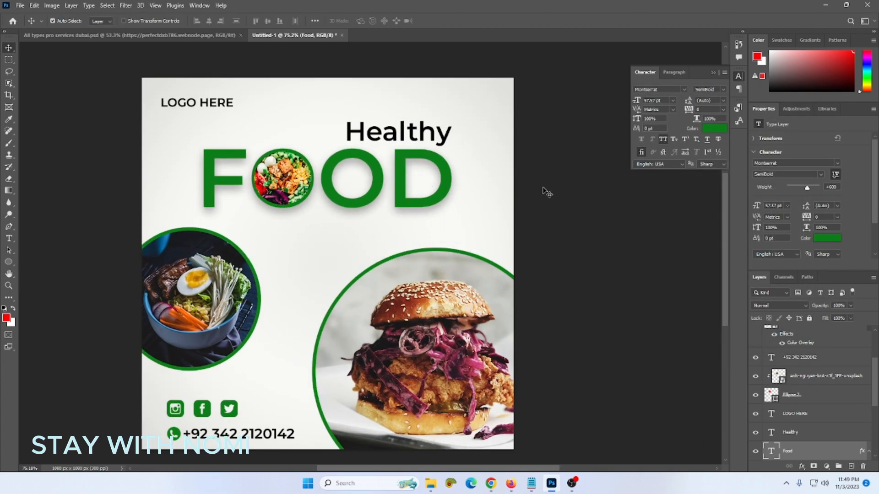
click(415, 212)
scroll(417, 212, up, 2)
scroll(418, 213, down, 1)
scroll(417, 210, down, 1)
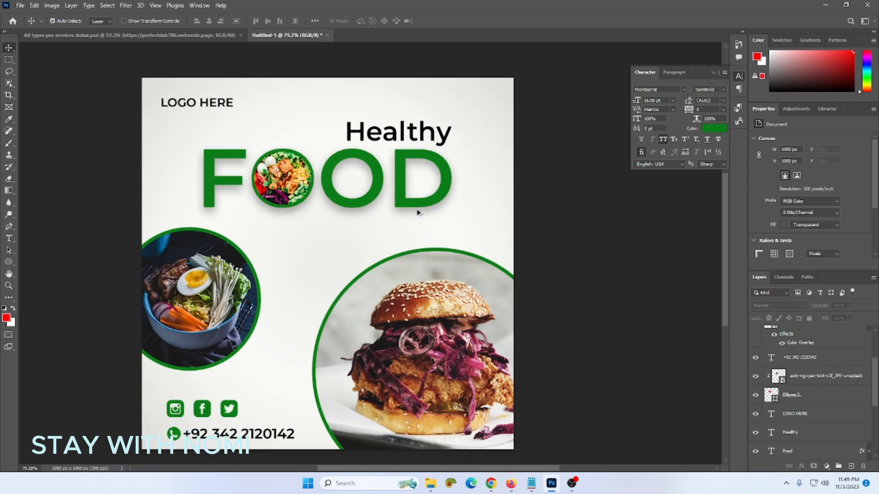